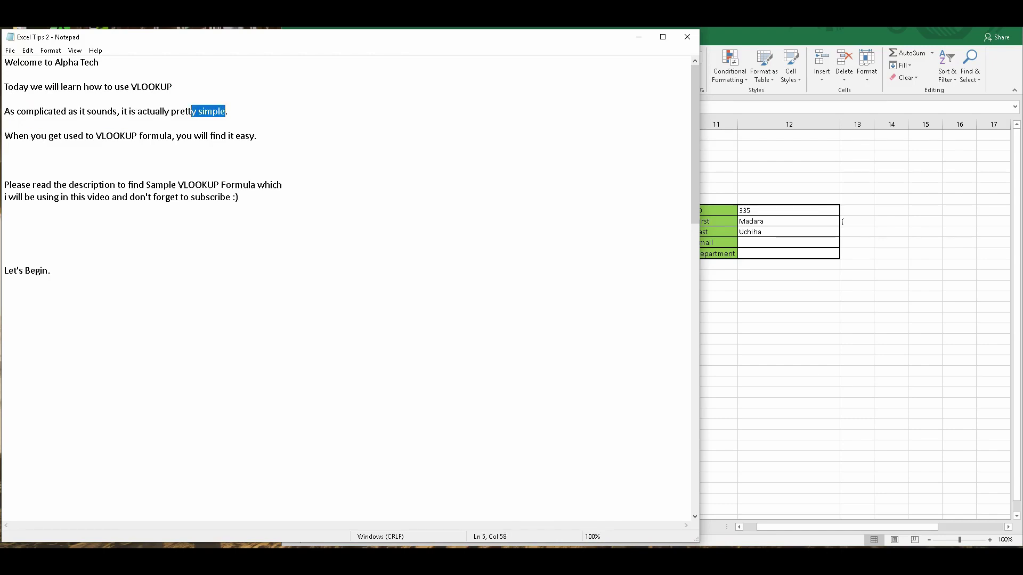
# Read the introductory VLOOKUP notes in the Excel Tips 2 text file through the "Let's Begin." line
pyautogui.click(229, 123)
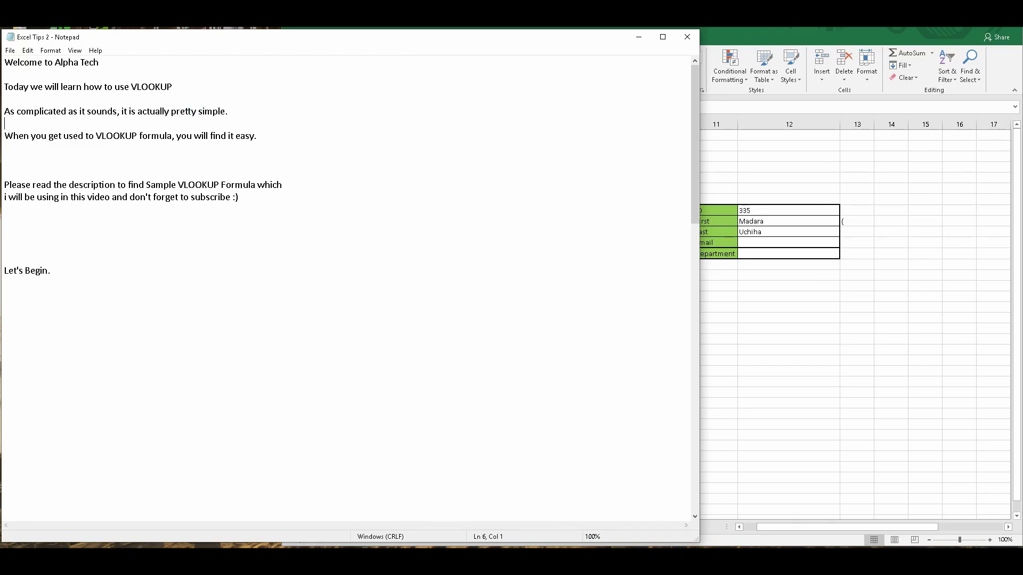
pyautogui.moveTo(4, 136); pyautogui.dragTo(257, 136)
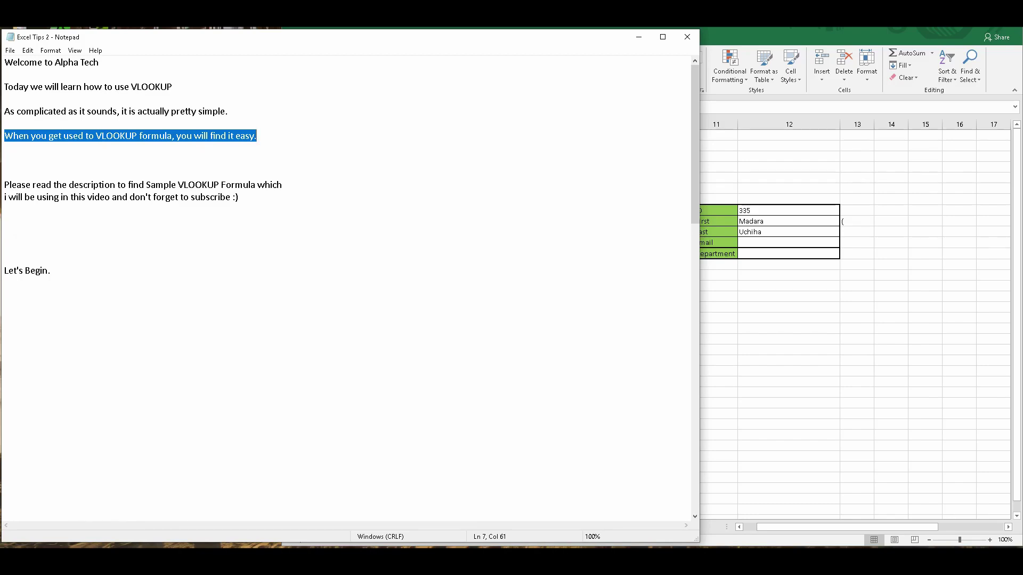
pyautogui.moveTo(5, 185); pyautogui.dragTo(238, 197)
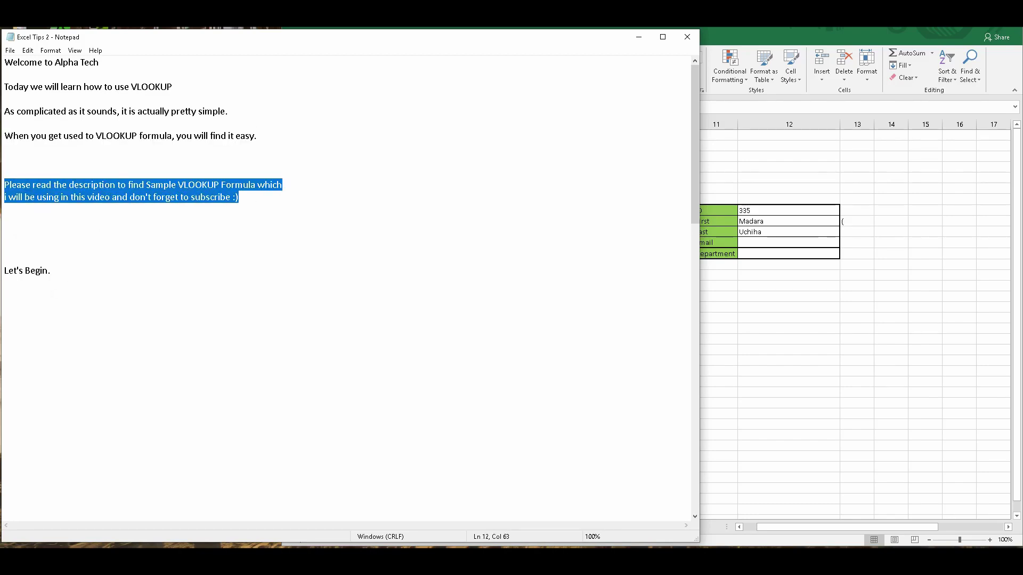
pyautogui.moveTo(4, 271); pyautogui.dragTo(50, 270)
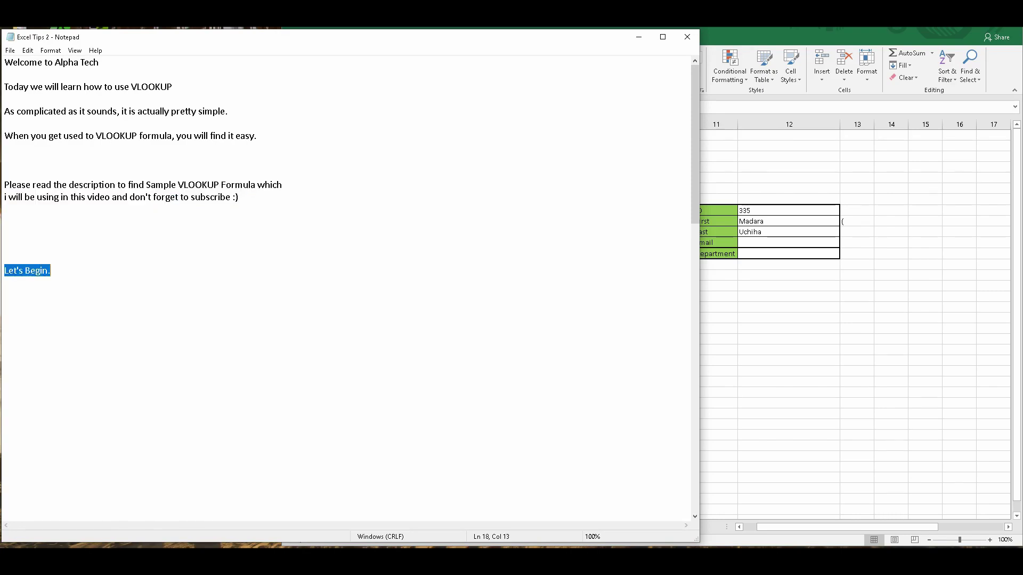
pyautogui.click(51, 271)
# Switch to Excel and try the lookup form by entering the IDs from table rows 9, 10 and 15 in turn in its ID cell
pyautogui.click(818, 266)
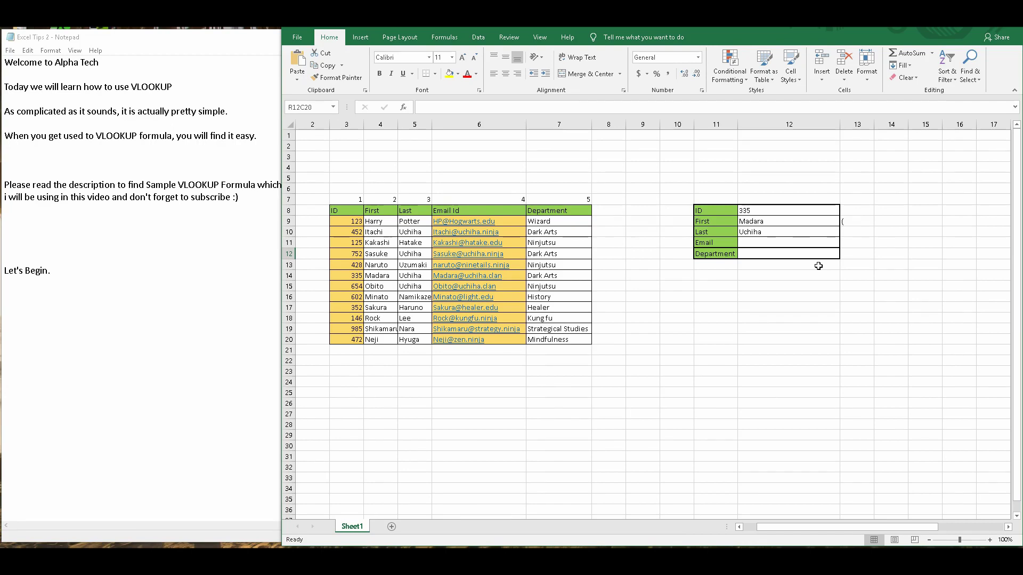
pyautogui.click(778, 214)
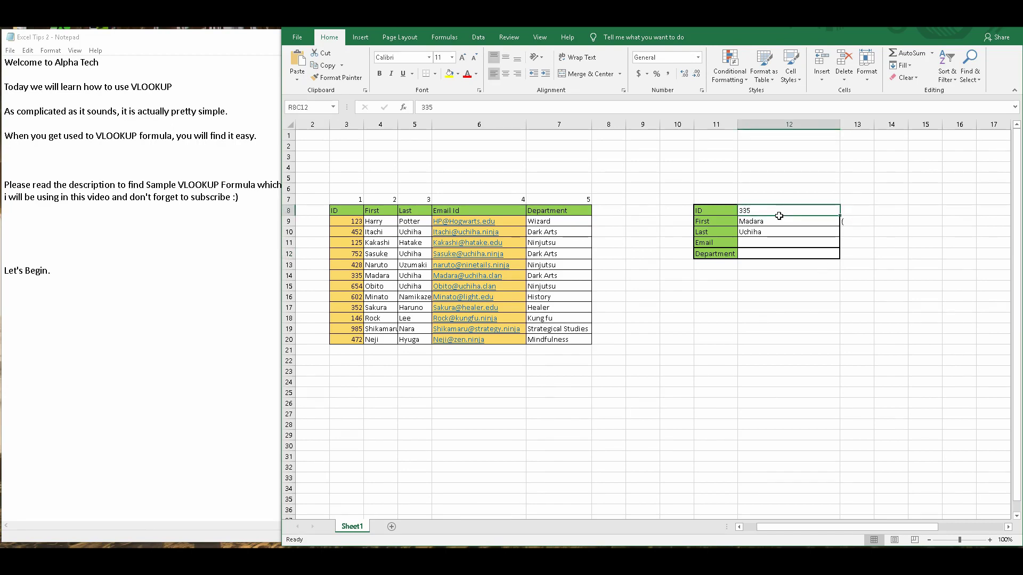
pyautogui.write('12')
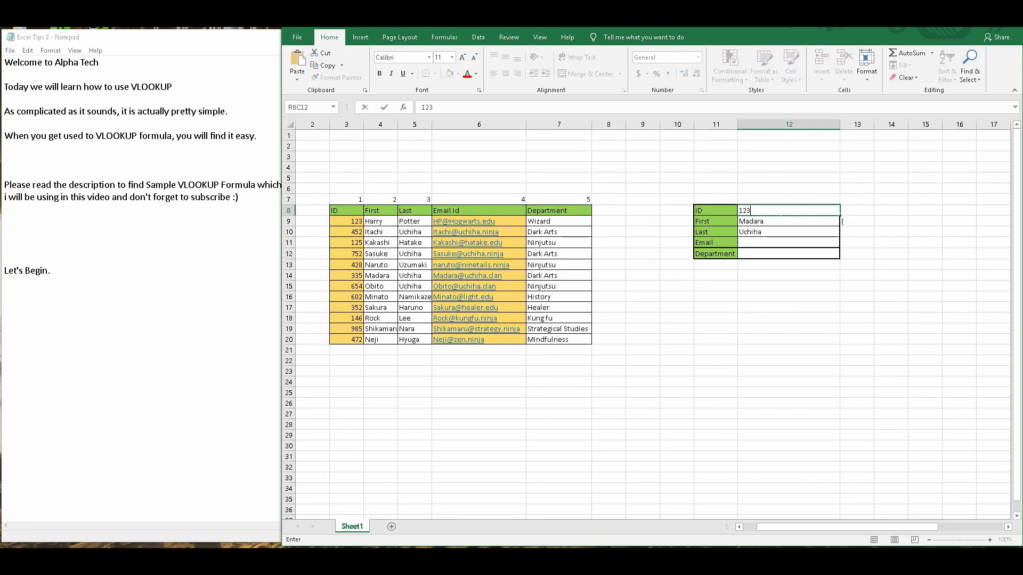
pyautogui.write('3')
pyautogui.click(787, 167)
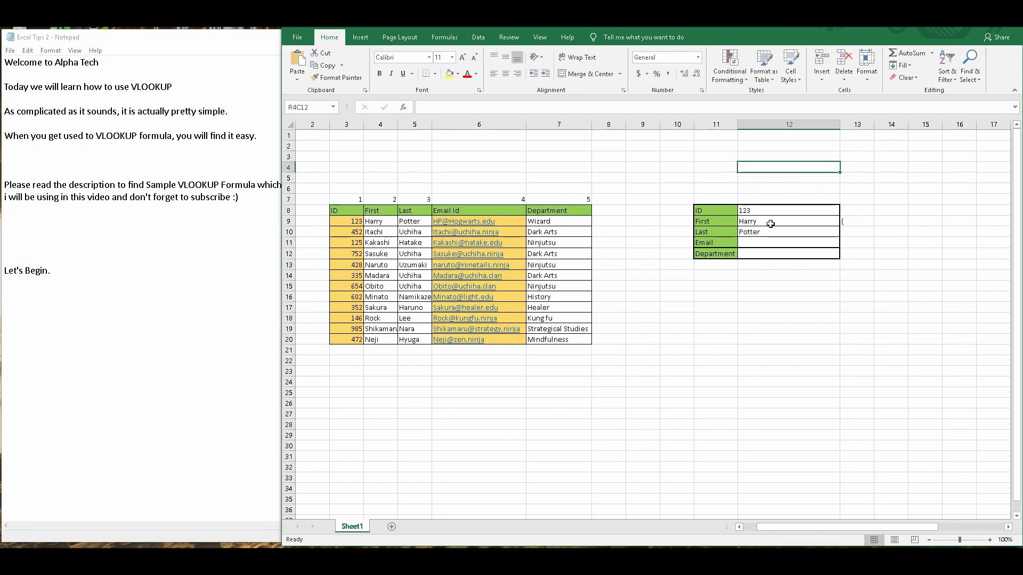
pyautogui.click(768, 214)
pyautogui.write('452')
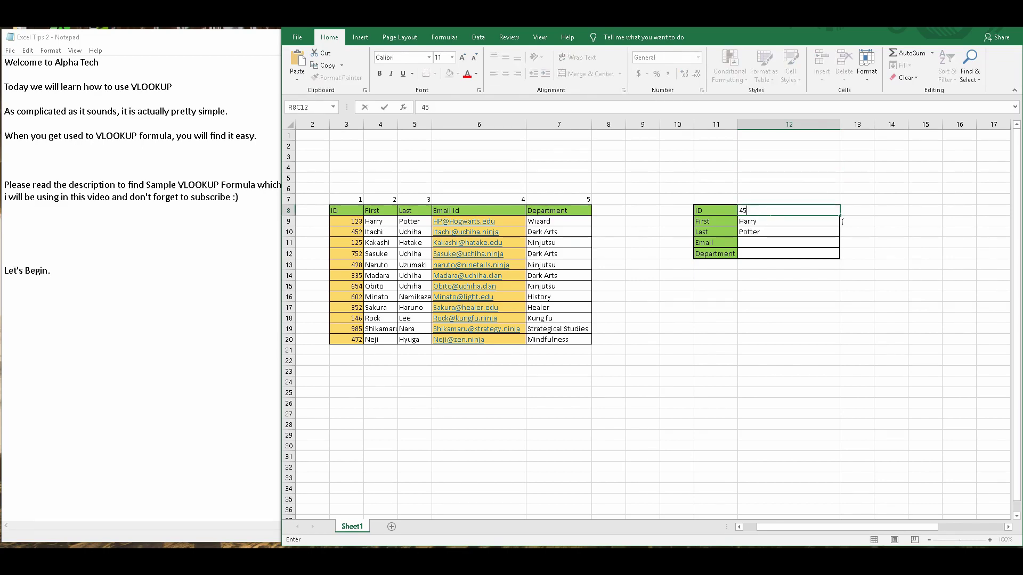
pyautogui.press('Return')
pyautogui.click(769, 213)
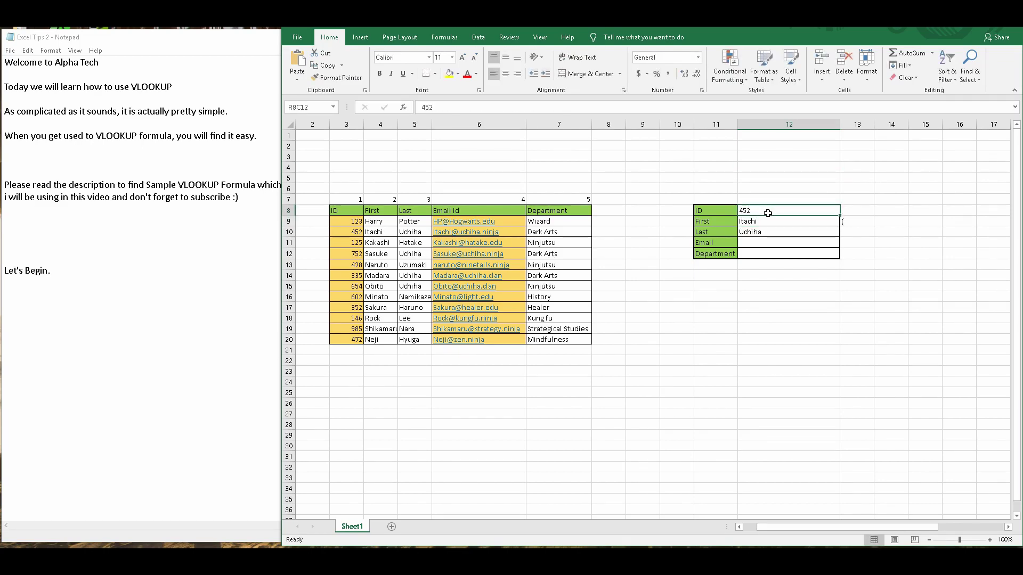
pyautogui.write('654')
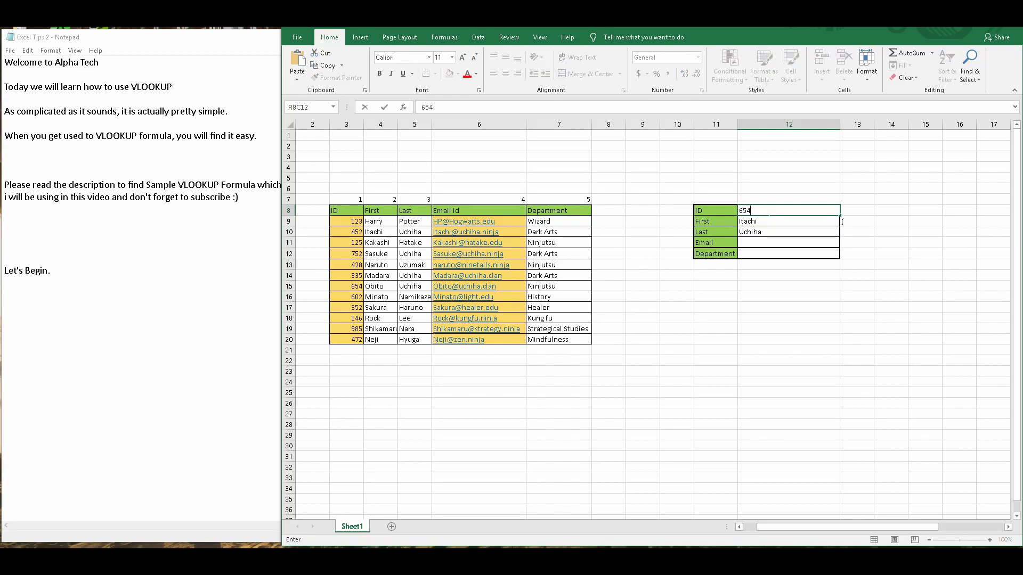
pyautogui.press('Return')
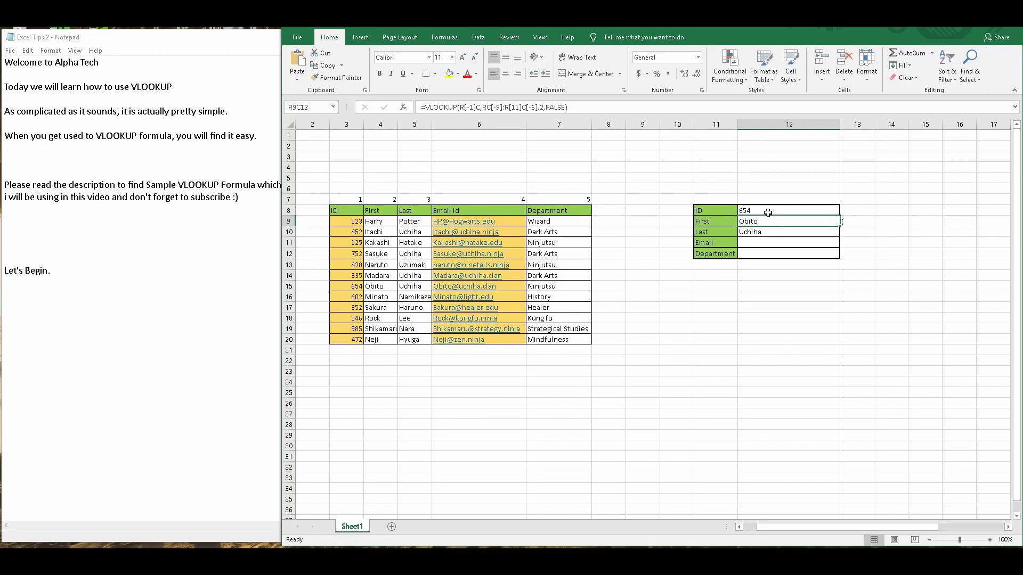
# Switch to Notepad and read the notes on what the VLOOKUP formula is used for, through "Now lets look into formula"
pyautogui.click(766, 247)
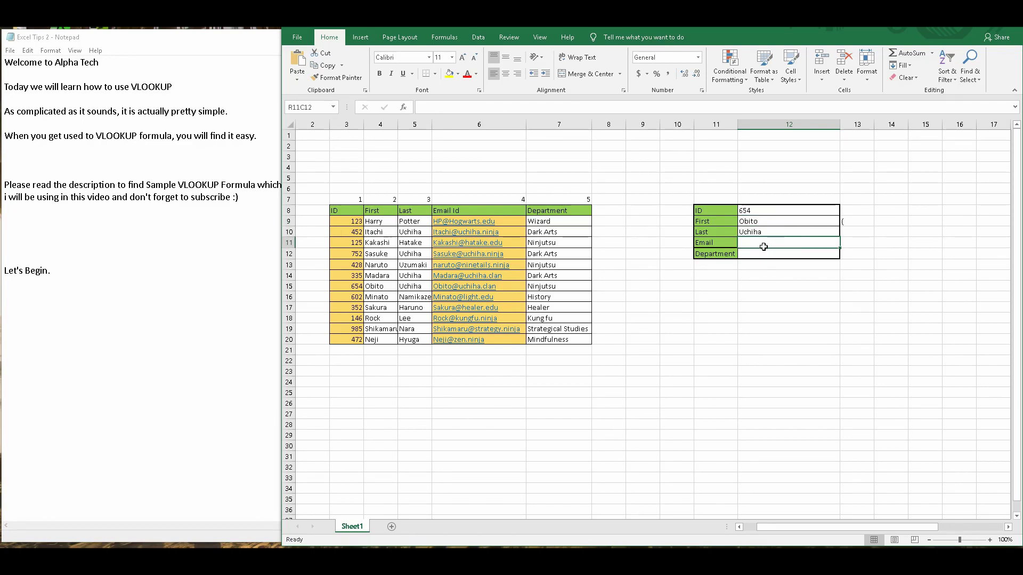
pyautogui.doubleClick(765, 245)
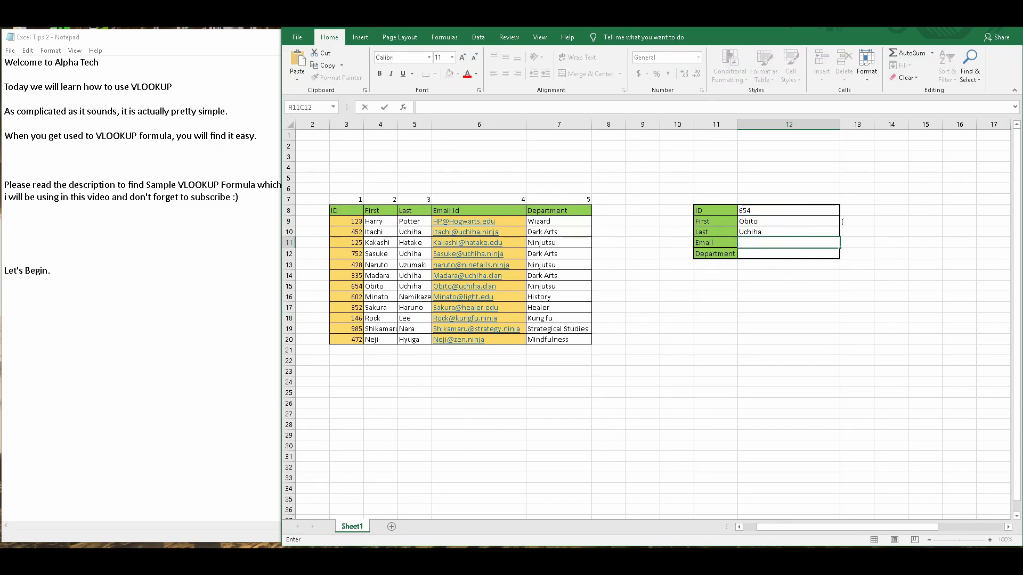
pyautogui.click(213, 296)
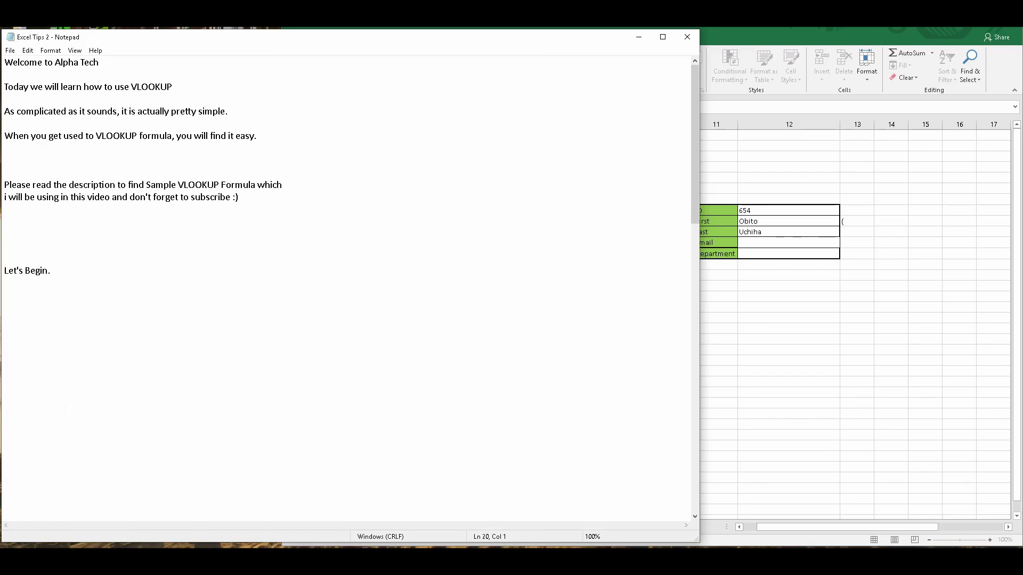
pyautogui.scroll(-5, 65, 408)
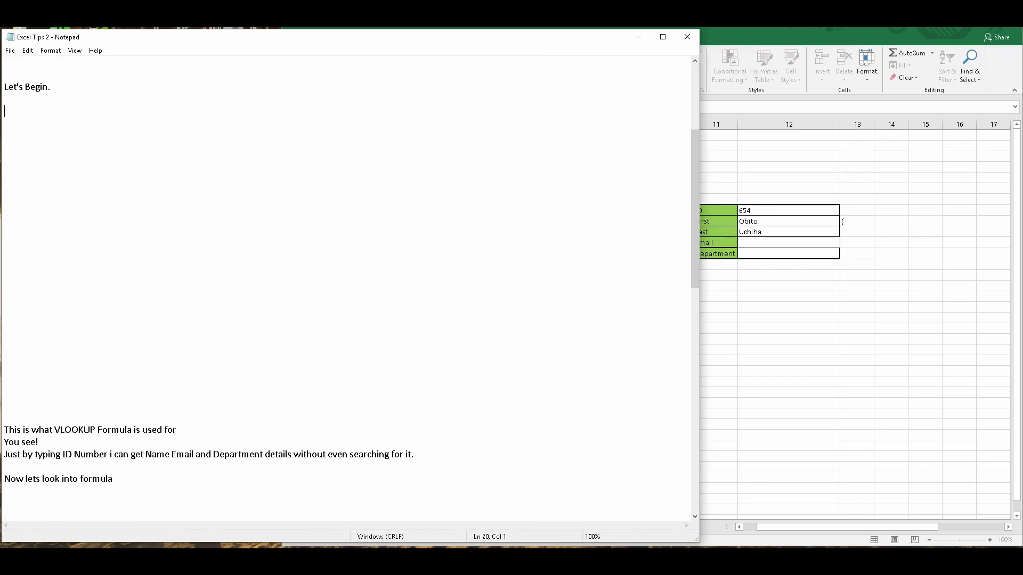
pyautogui.moveTo(5, 429); pyautogui.dragTo(190, 429)
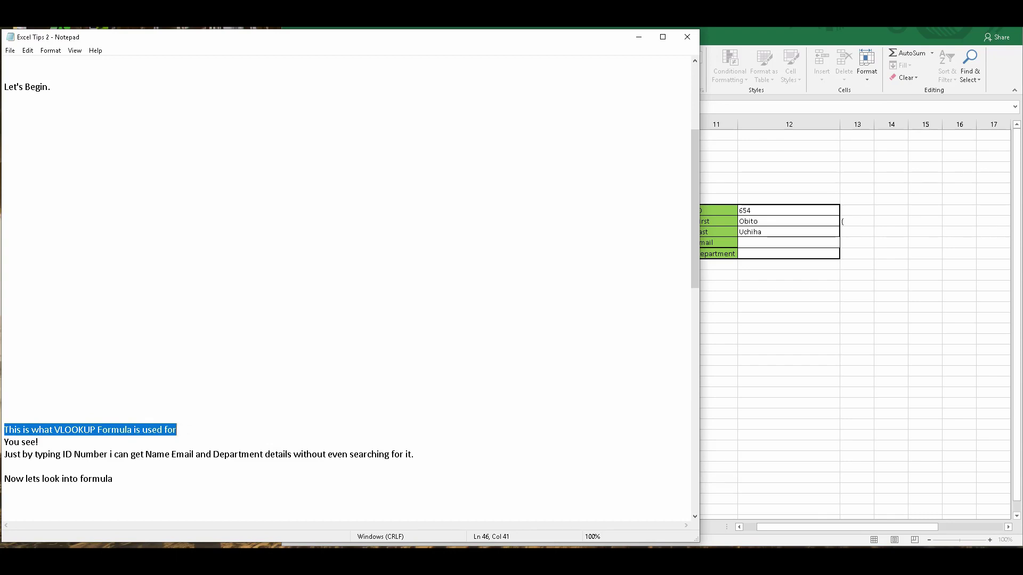
pyautogui.hotkey('shift', 'Down')
pyautogui.moveTo(4, 454); pyautogui.dragTo(429, 482)
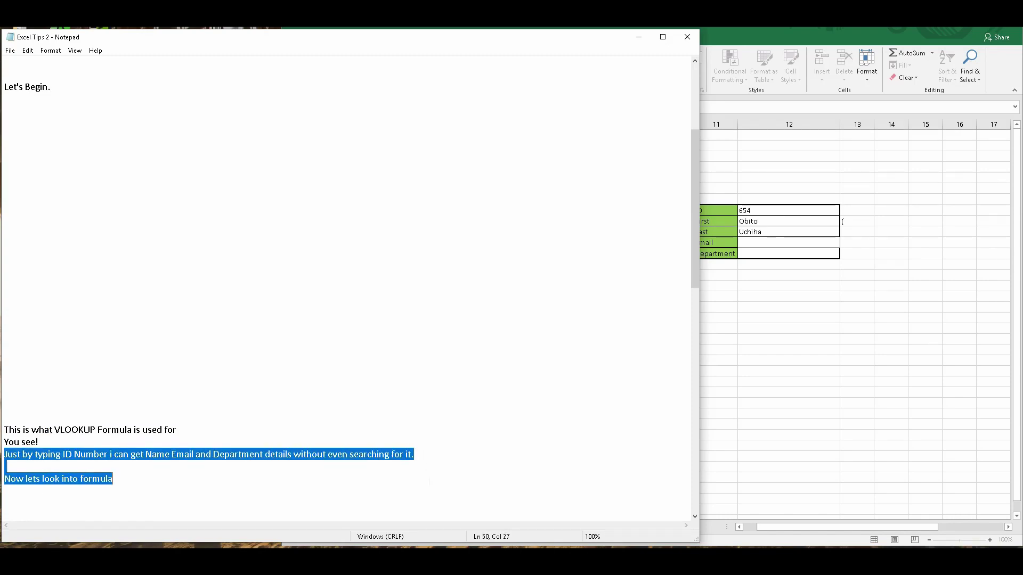
# In Excel, start a VLOOKUP formula in the Email cell with ID cell R8C12 as lookup value and R9C3 as the table array's first cell
pyautogui.click(793, 242)
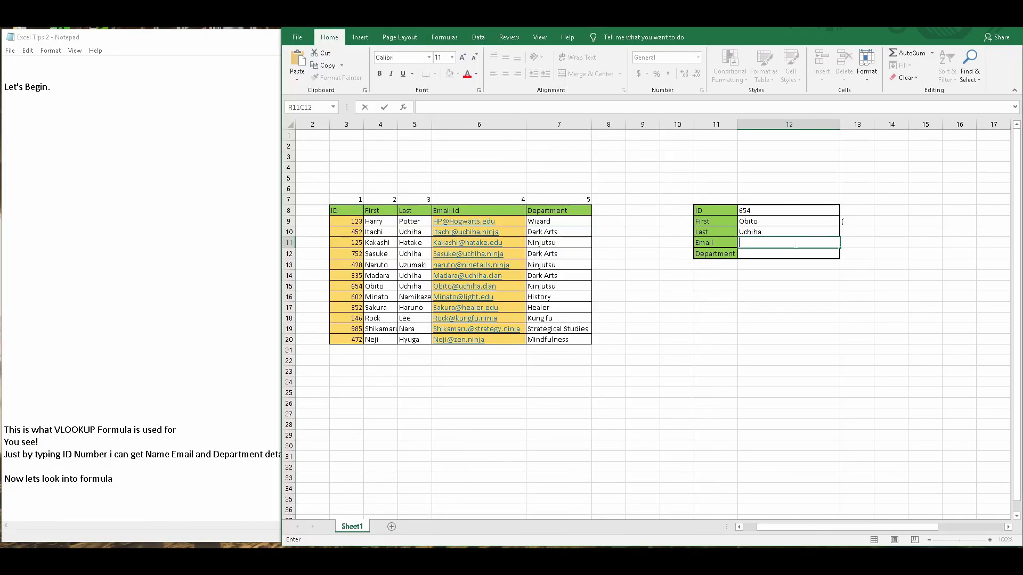
pyautogui.write('=V')
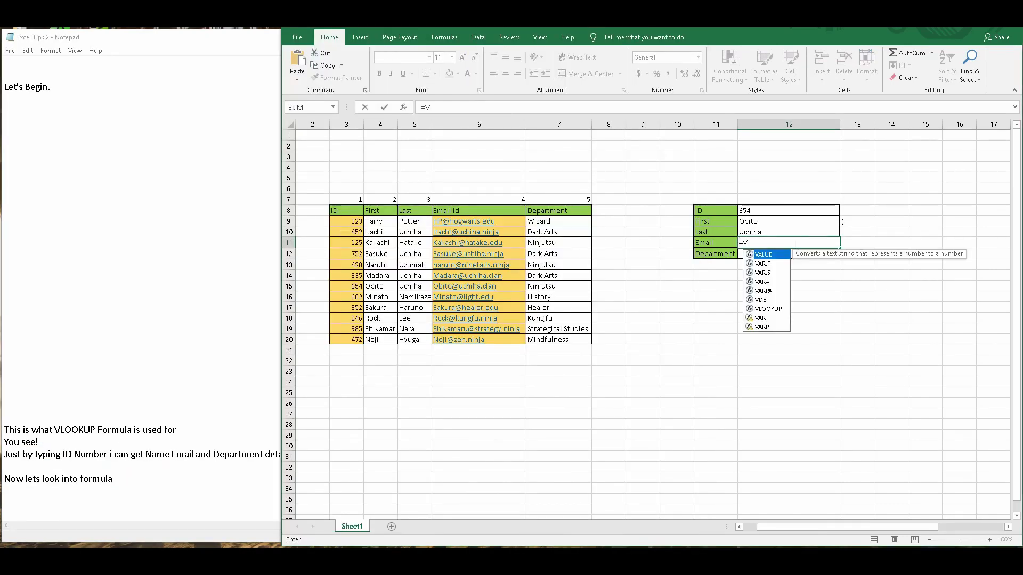
pyautogui.write('LOO')
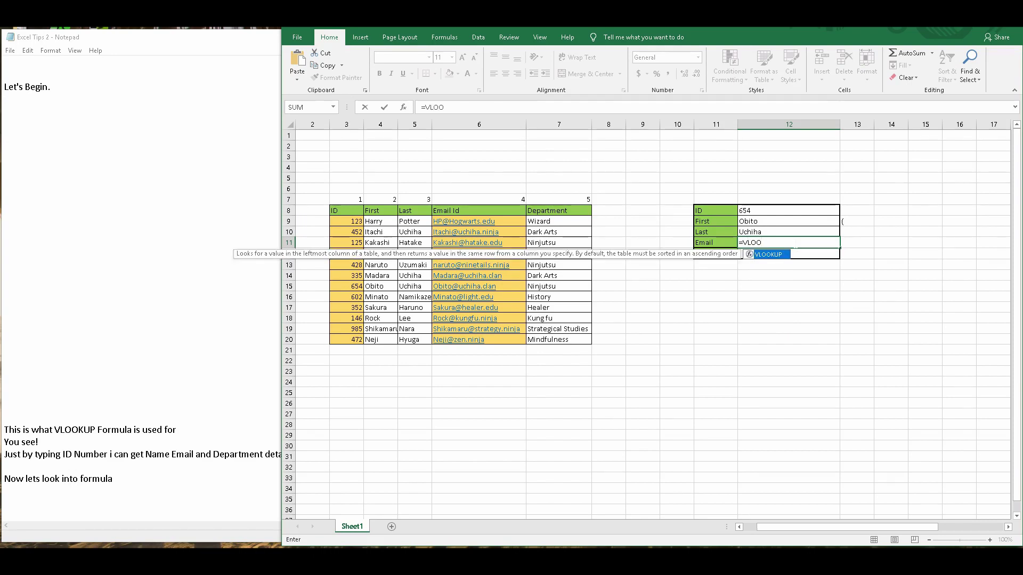
pyautogui.write('KUP(')
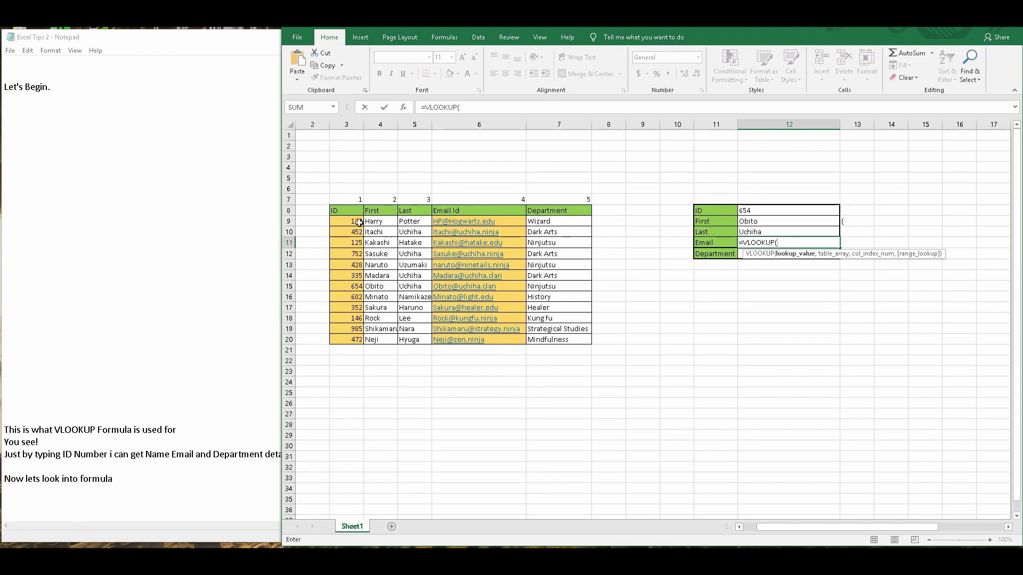
pyautogui.click(760, 212)
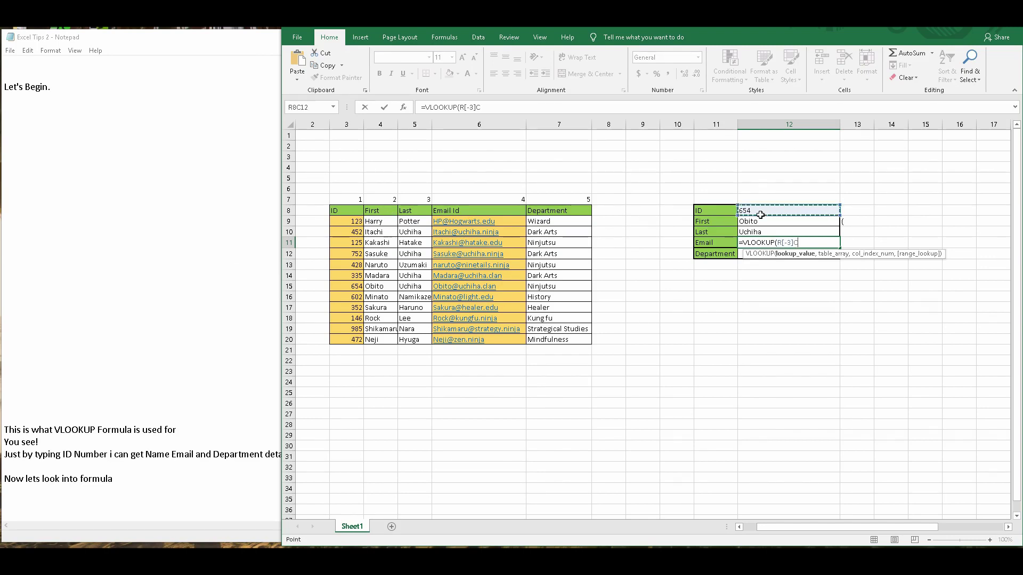
pyautogui.write(',')
pyautogui.click(363, 223)
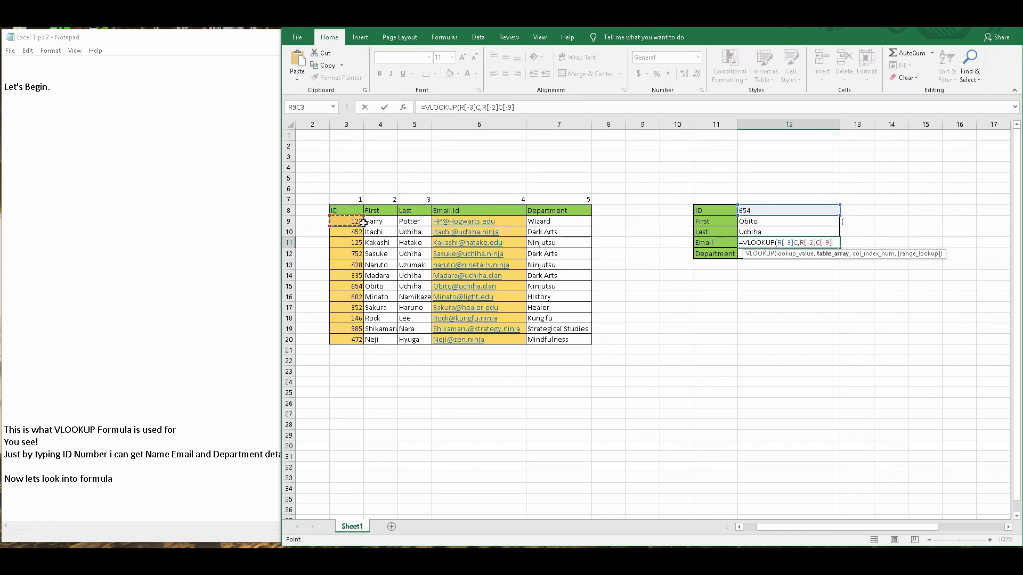
pyautogui.write(',')
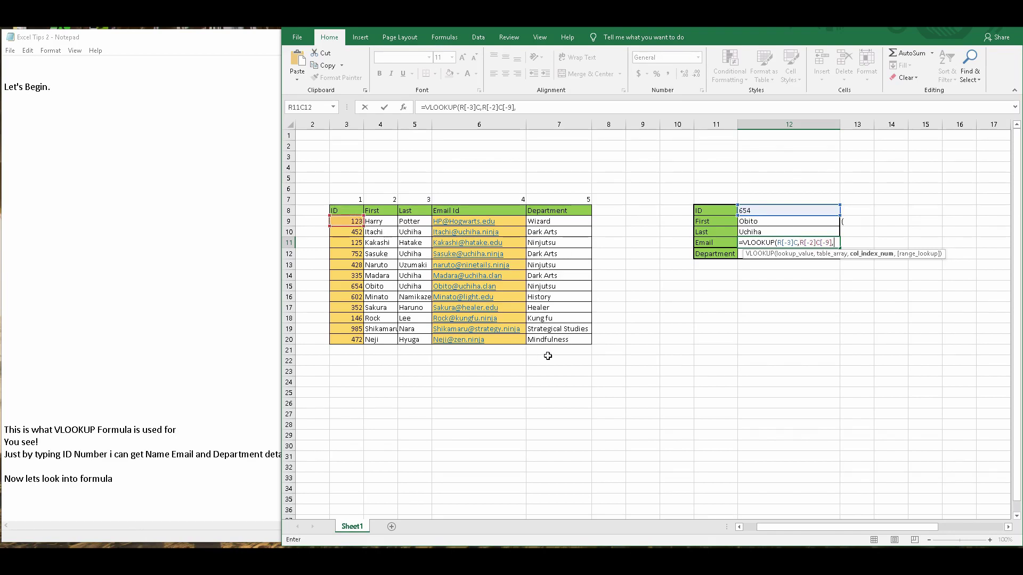
pyautogui.click(566, 341)
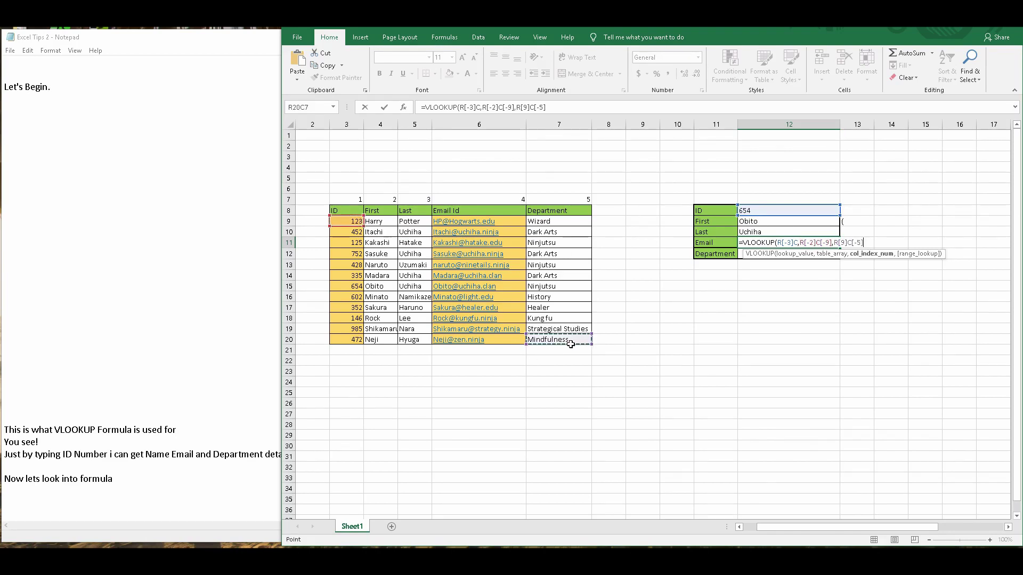
pyautogui.write(',')
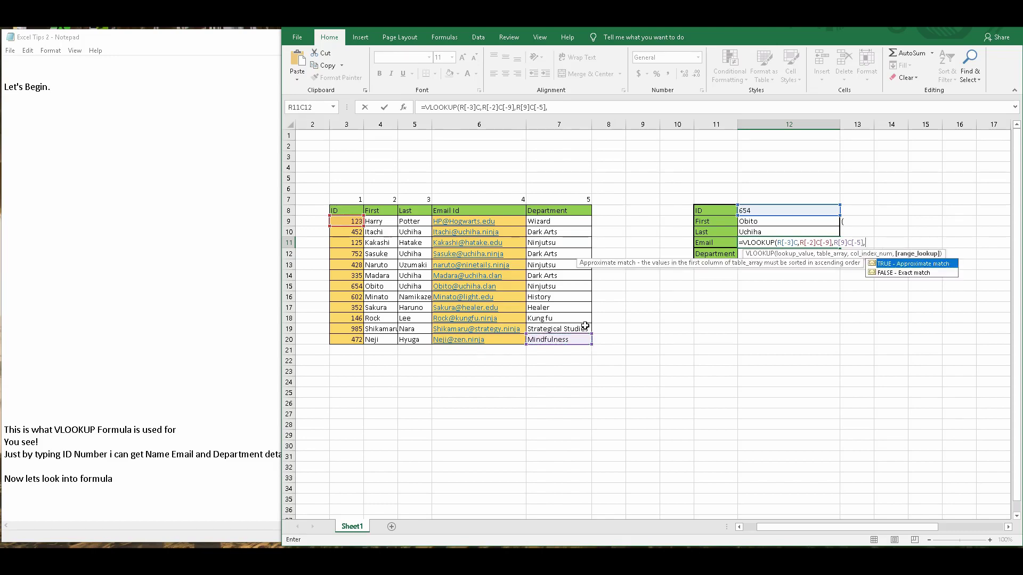
pyautogui.press('BackSpace')
pyautogui.press('BackSpace')
pyautogui.press('BackSpace')
pyautogui.press('BackSpace')
pyautogui.press('BackSpace')
pyautogui.press('BackSpace')
pyautogui.press('BackSpace')
pyautogui.press('BackSpace')
pyautogui.press('BackSpace')
pyautogui.press('BackSpace')
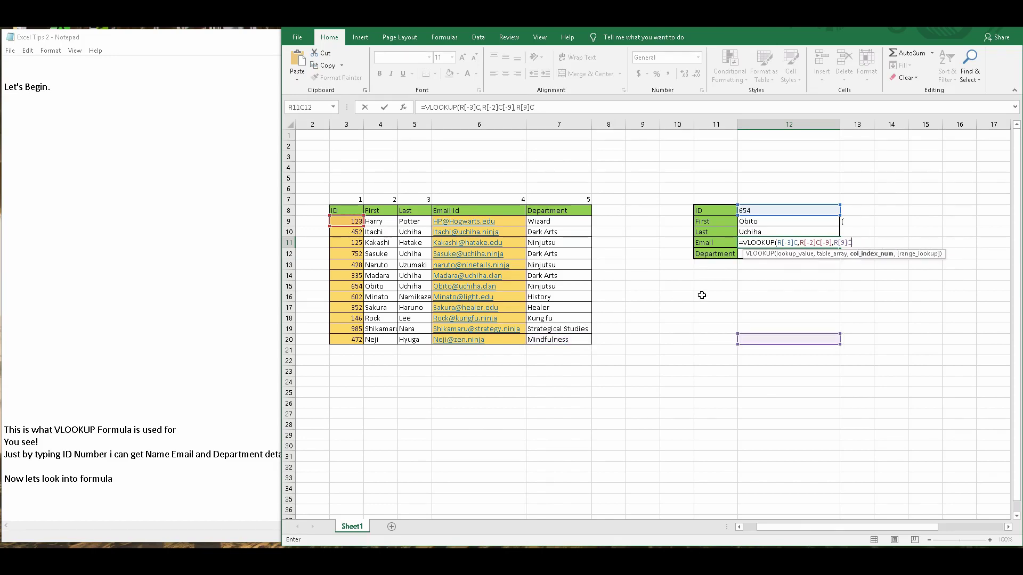
pyautogui.press('BackSpace')
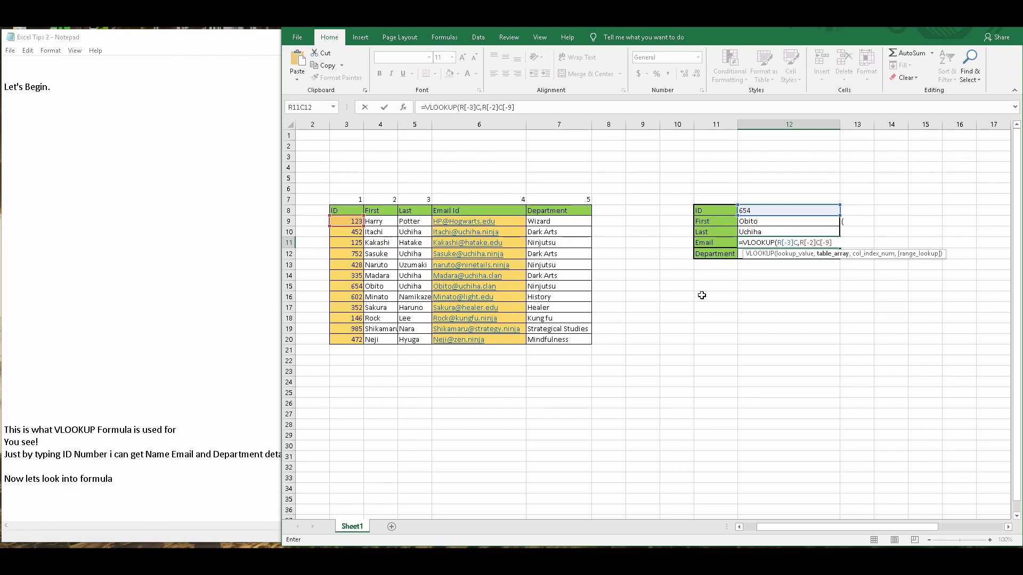
# Complete the Email formula by extending the table array to R20C7, with column index 4 and range lookup False
pyautogui.click(582, 343)
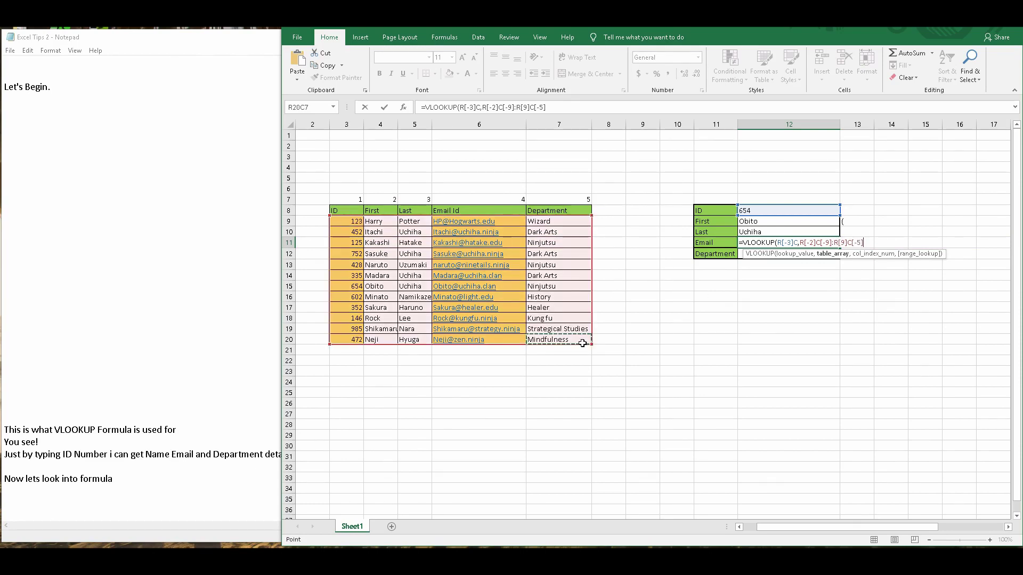
pyautogui.write(',')
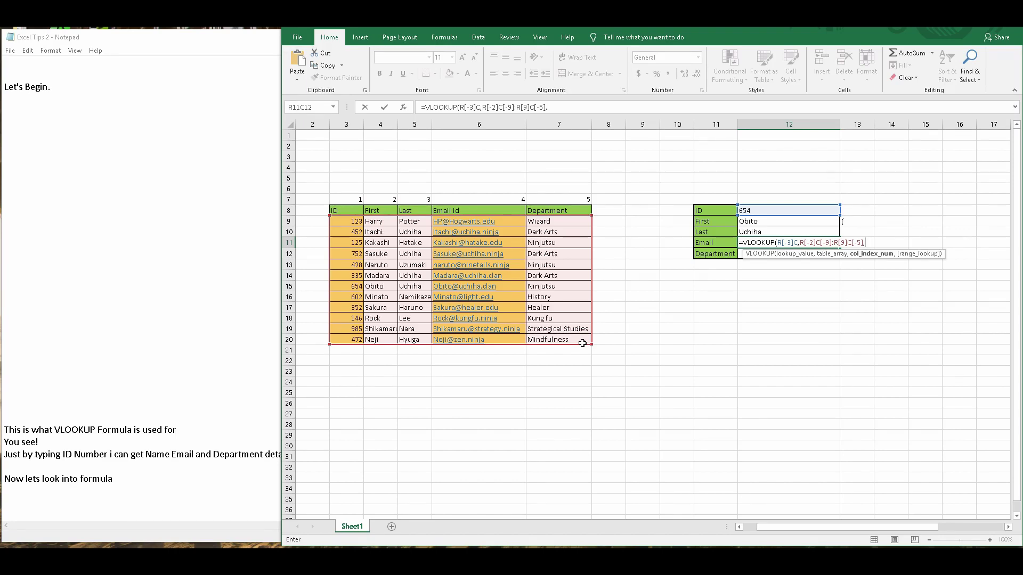
pyautogui.write('4,False')
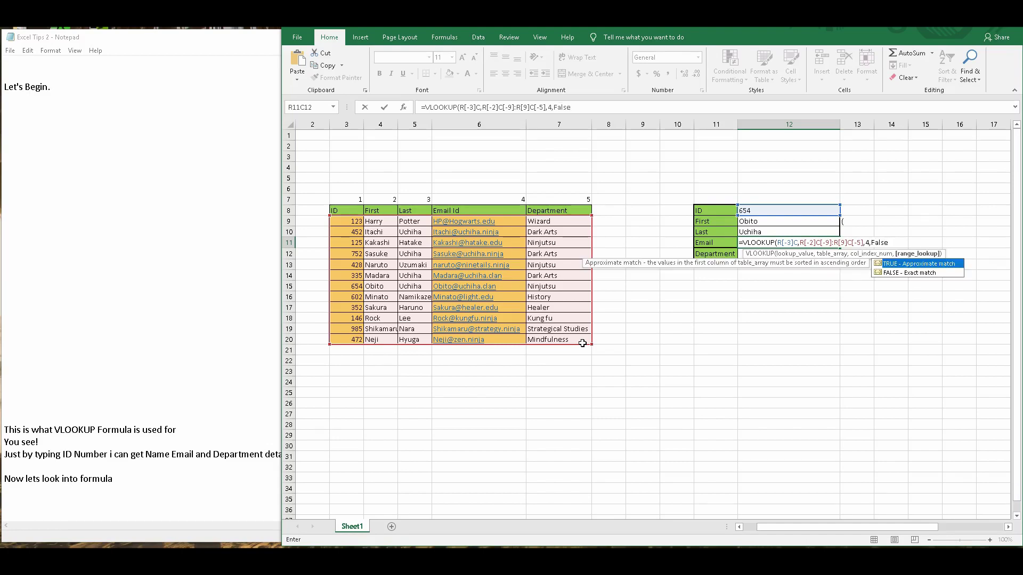
pyautogui.write(')')
pyautogui.press('Return')
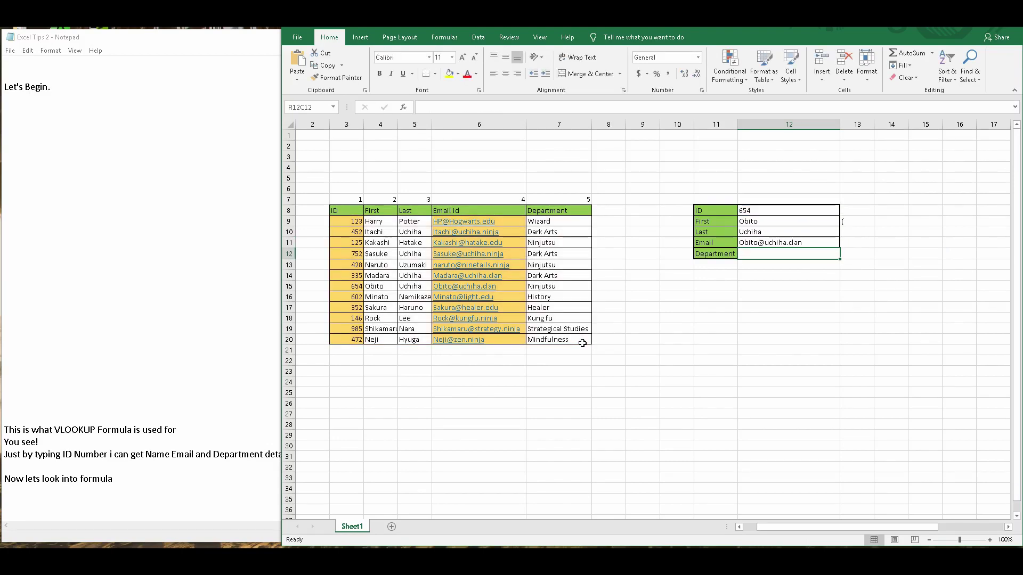
# Start a VLOOKUP formula in the Department cell with ID cell R8C12 as lookup value and R9C3 as the table array's first cell
pyautogui.doubleClick(774, 258)
pyautogui.write('=')
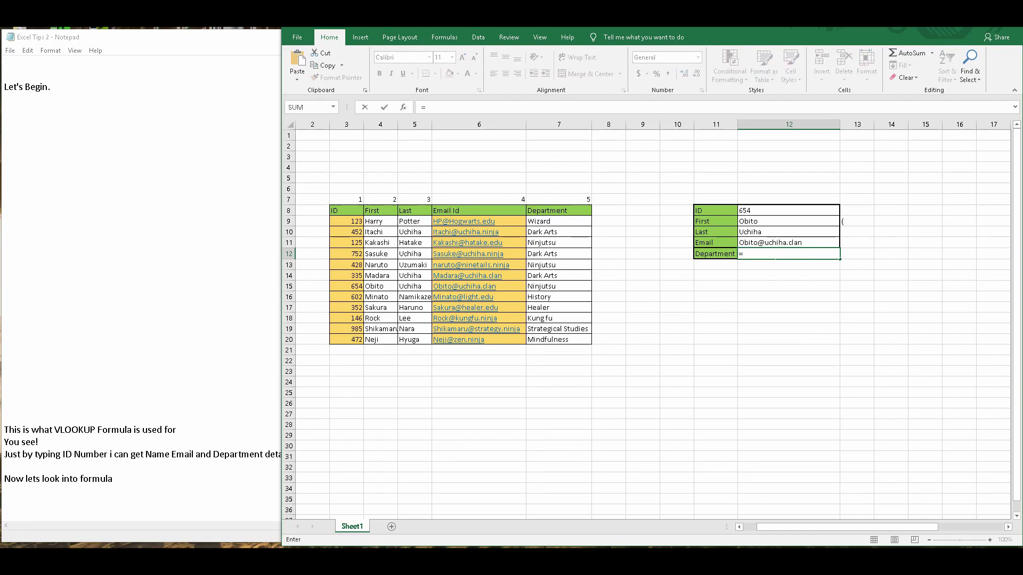
pyautogui.write('VLOO')
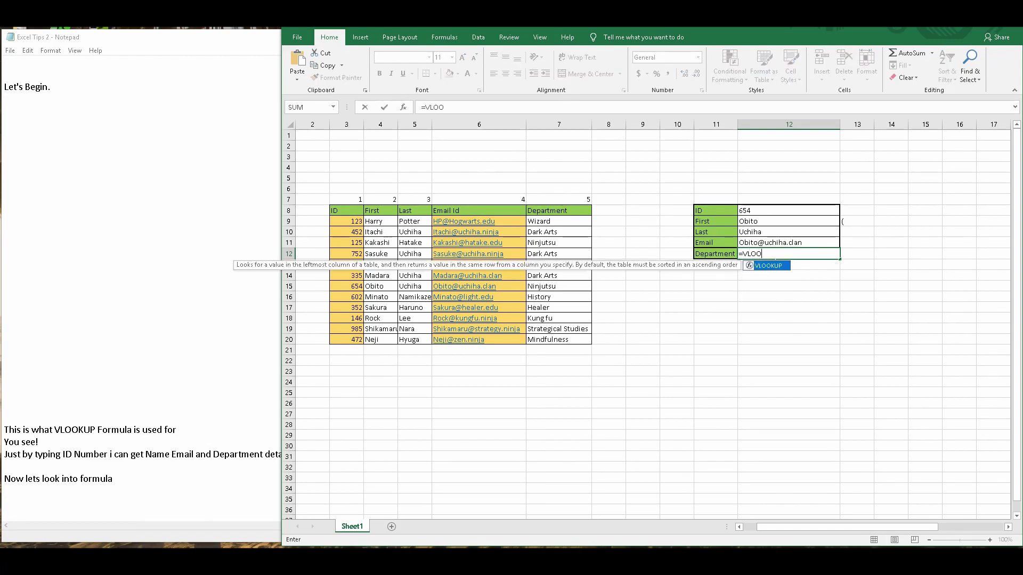
pyautogui.write('KUP(')
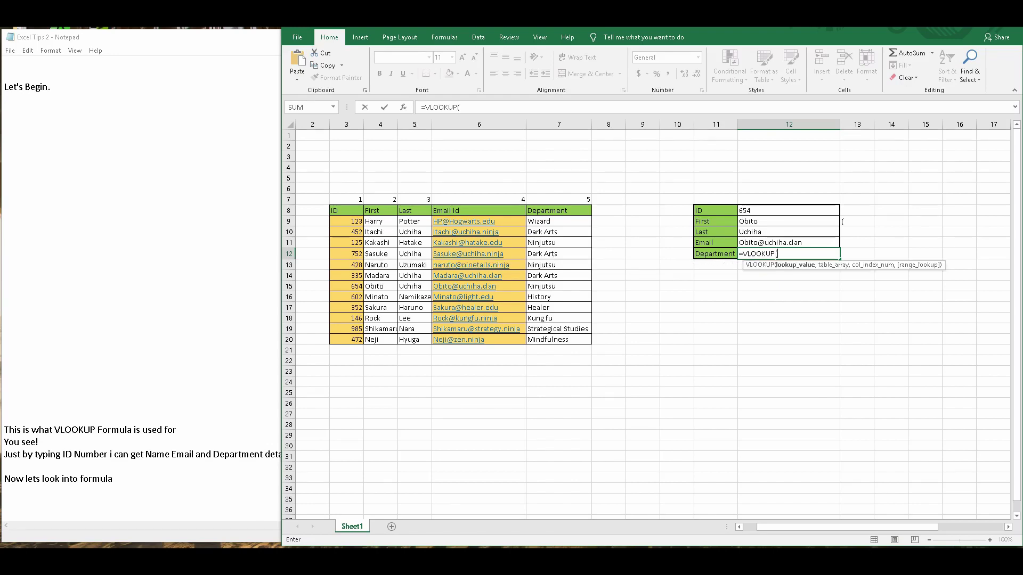
pyautogui.click(765, 210)
pyautogui.write(',')
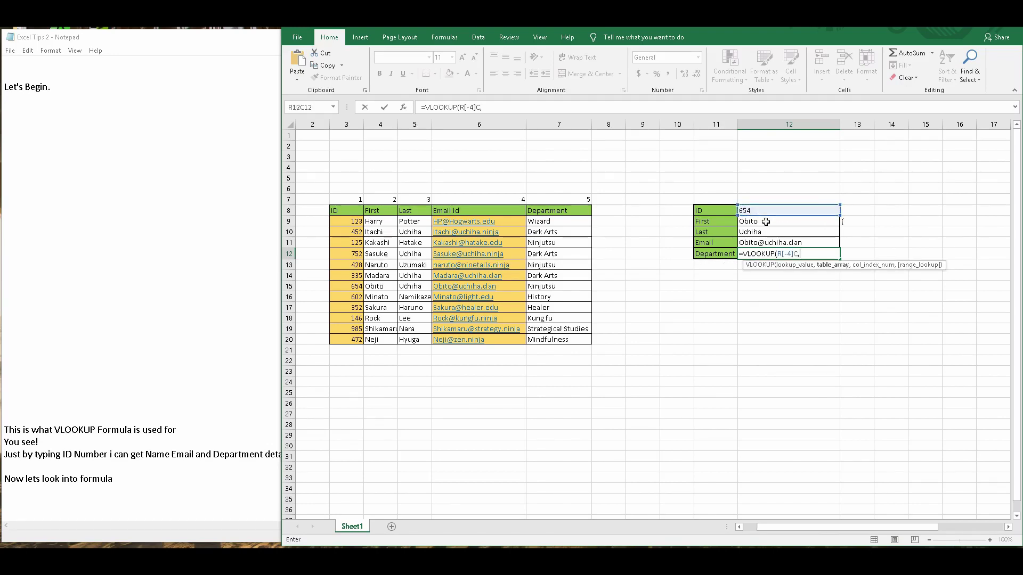
pyautogui.click(346, 223)
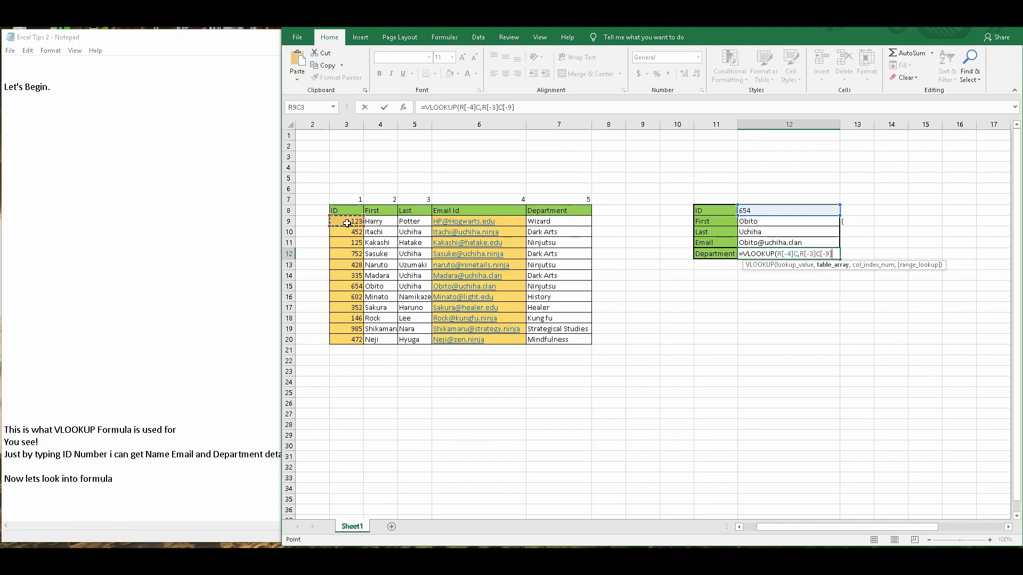
# Extend the Department formula's table array to R20C7 so that it covers the whole data table
pyautogui.write(':R[-3]C[-9')
pyautogui.write(',')
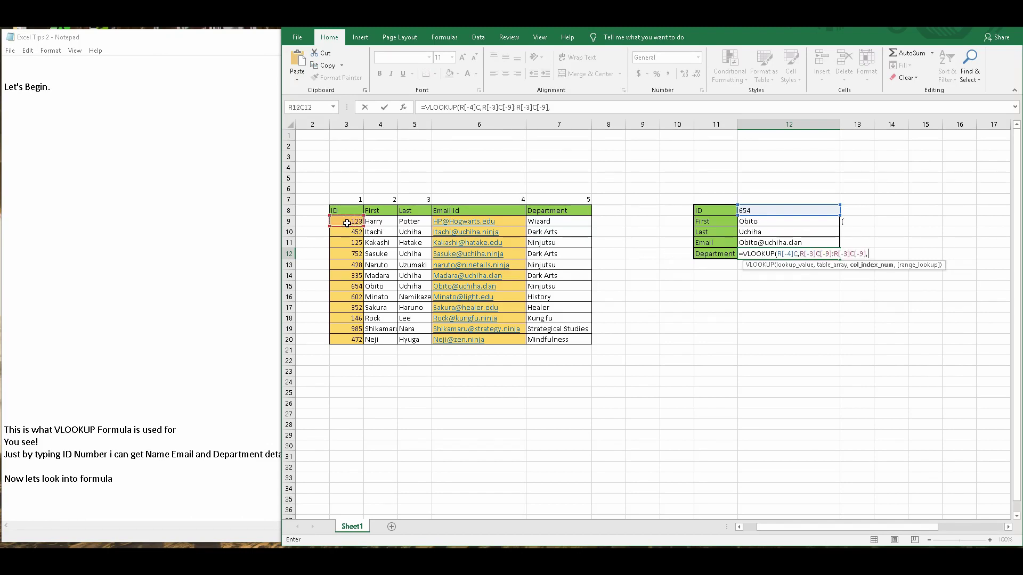
pyautogui.press('BackSpace')
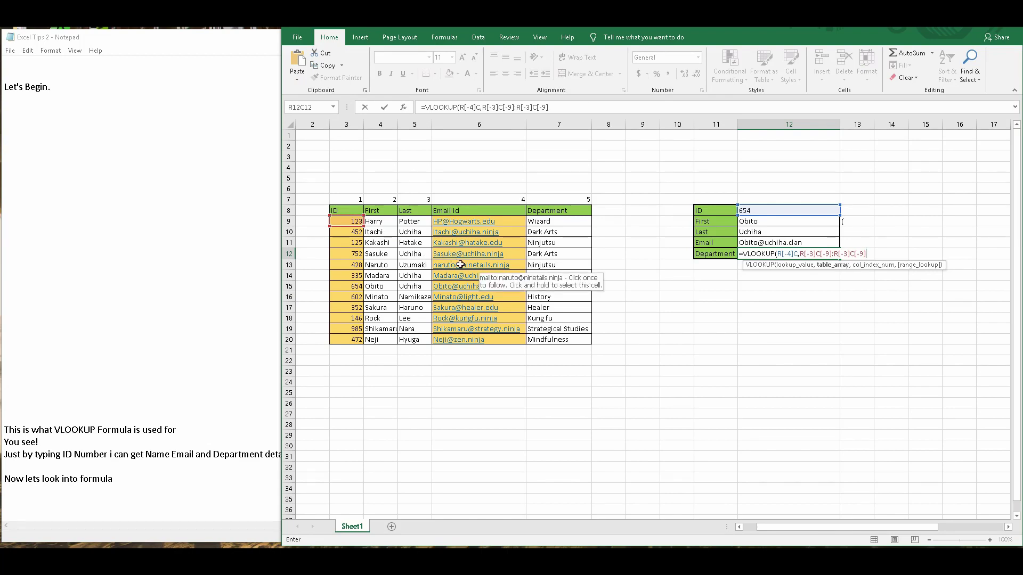
pyautogui.press('BackSpace')
pyautogui.press('BackSpace')
pyautogui.press('BackSpace')
pyautogui.press('BackSpace')
pyautogui.press('BackSpace')
pyautogui.press('BackSpace')
pyautogui.press('BackSpace')
pyautogui.press('BackSpace')
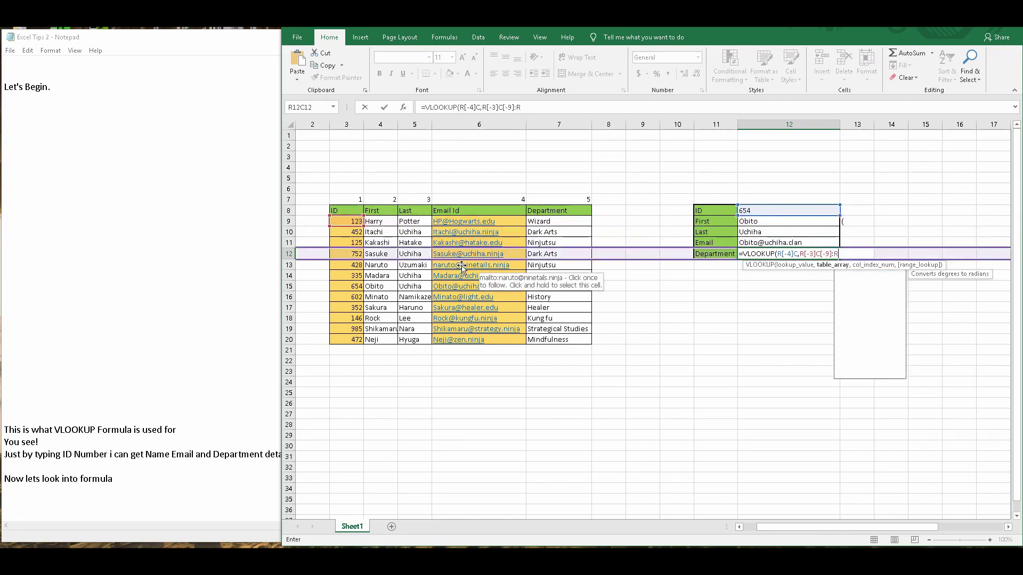
pyautogui.click(563, 342)
pyautogui.write(',')
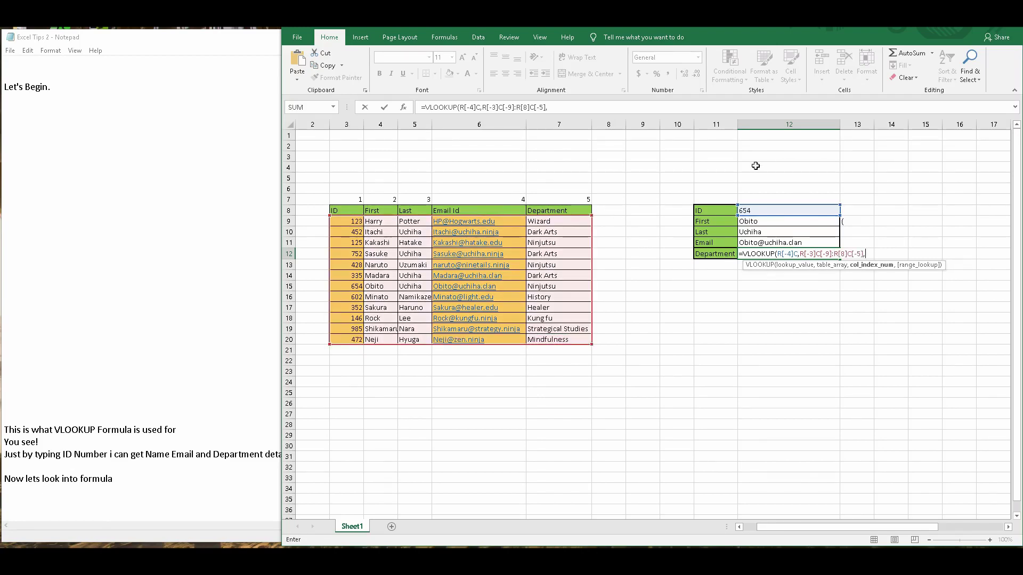
# Finish the Department formula with column index 5 and range lookup False
pyautogui.write('5,False')
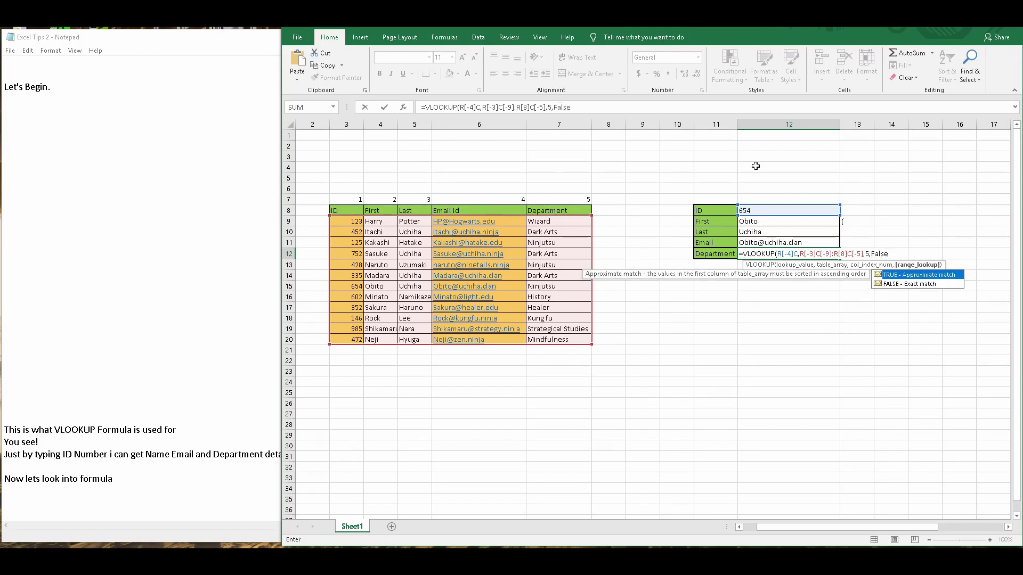
pyautogui.write(')')
pyautogui.press('Return')
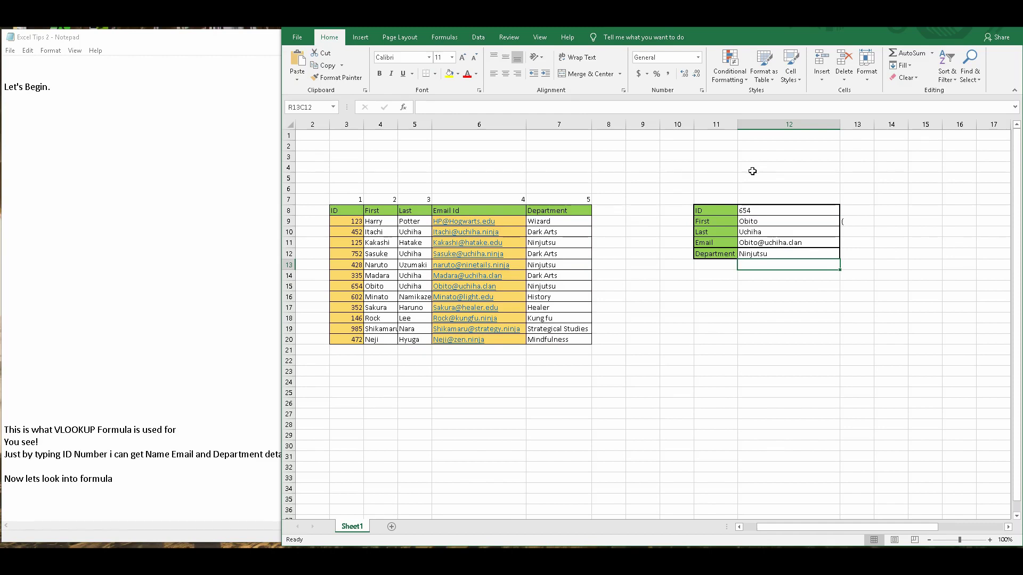
# Test the lookup form by entering the IDs from table rows 9, 12 and 16 in turn in its ID cell
pyautogui.click(764, 212)
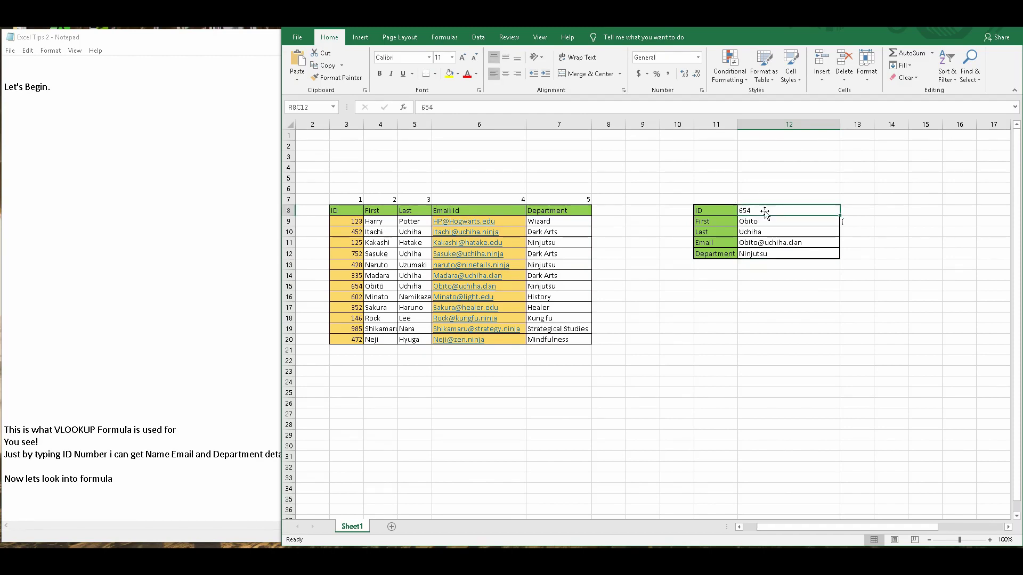
pyautogui.write('123')
pyautogui.click(778, 190)
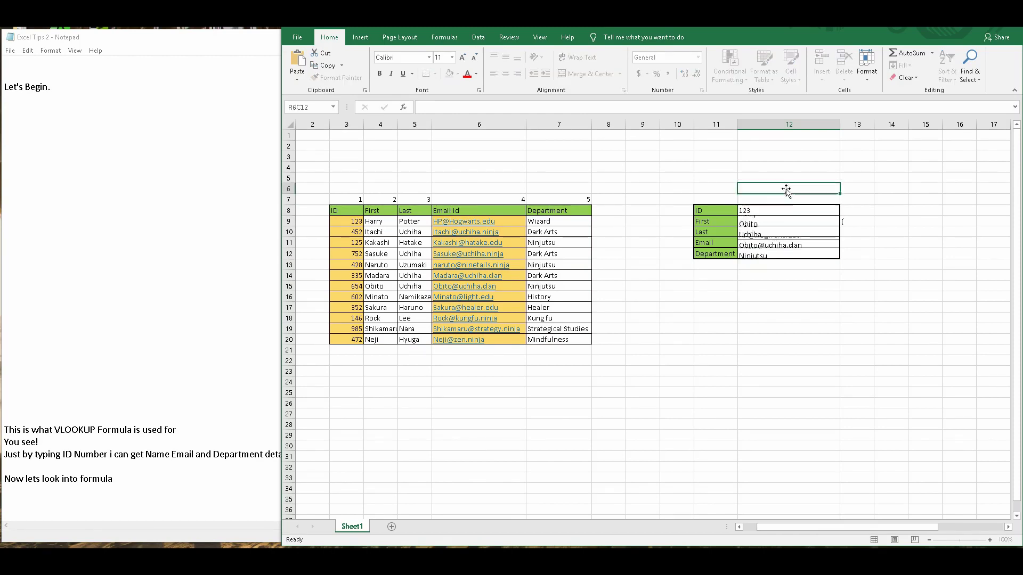
pyautogui.click(777, 212)
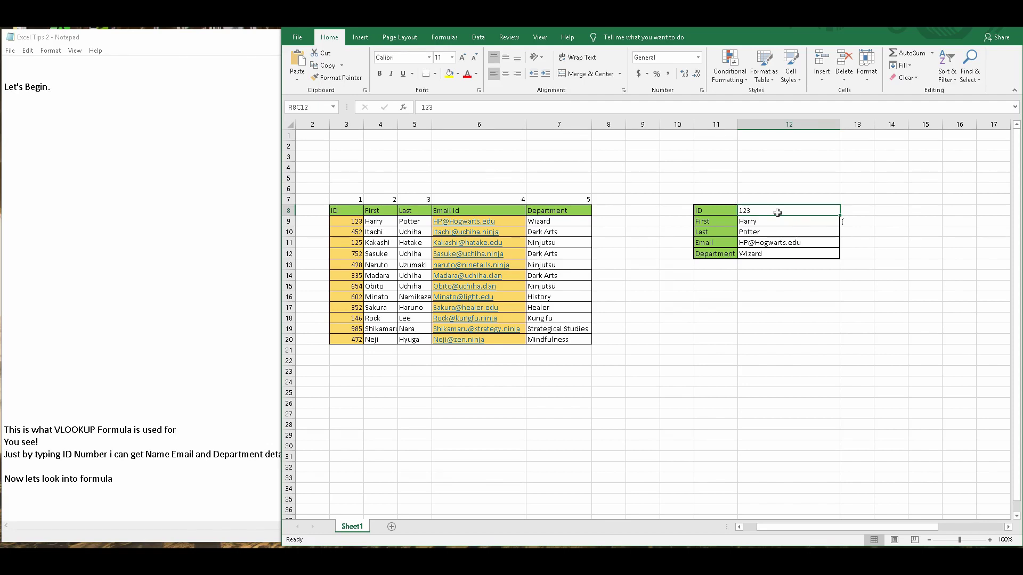
pyautogui.write('752')
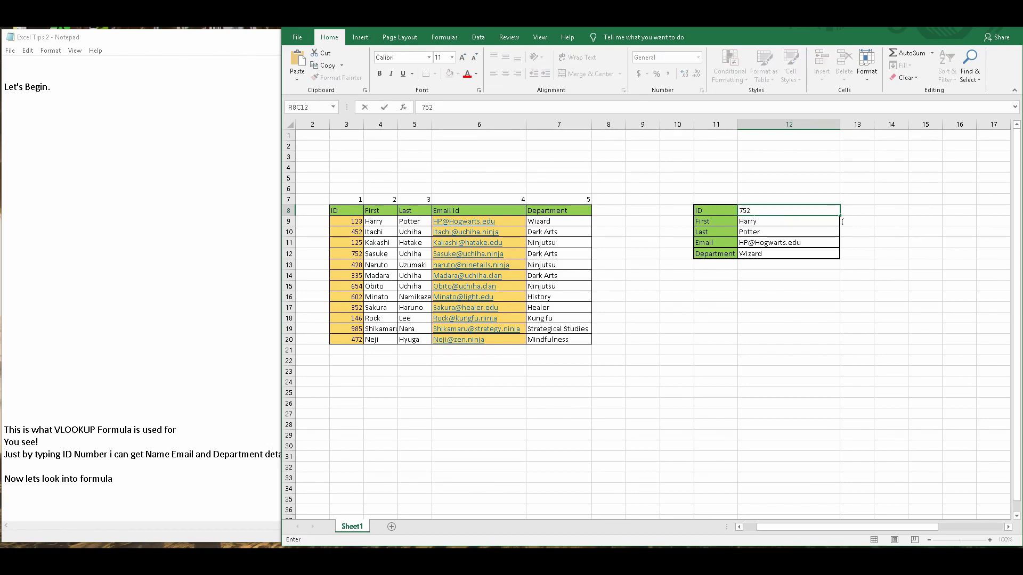
pyautogui.click(863, 197)
pyautogui.click(789, 214)
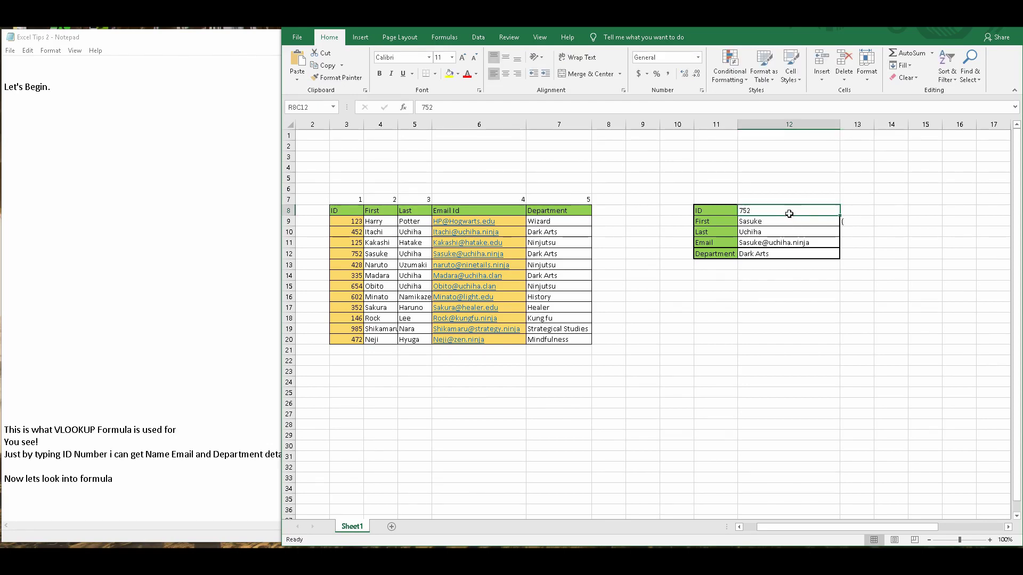
pyautogui.write('602')
pyautogui.click(780, 200)
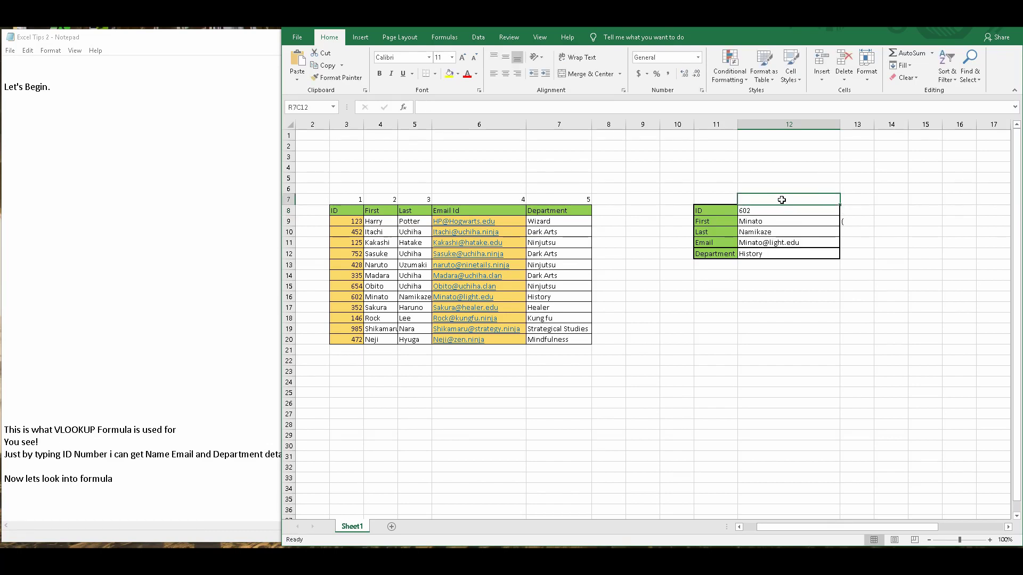
# Switch to Notepad and read the note saying the table has its own column numbers by default
pyautogui.click(159, 344)
pyautogui.scroll(-6, 160, 344)
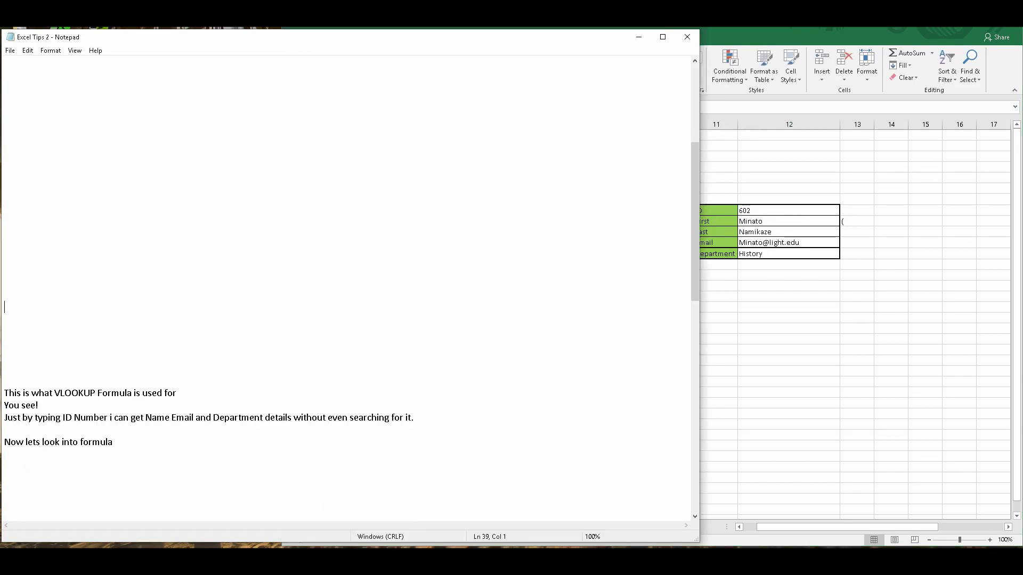
pyautogui.scroll(-5, 347, 287)
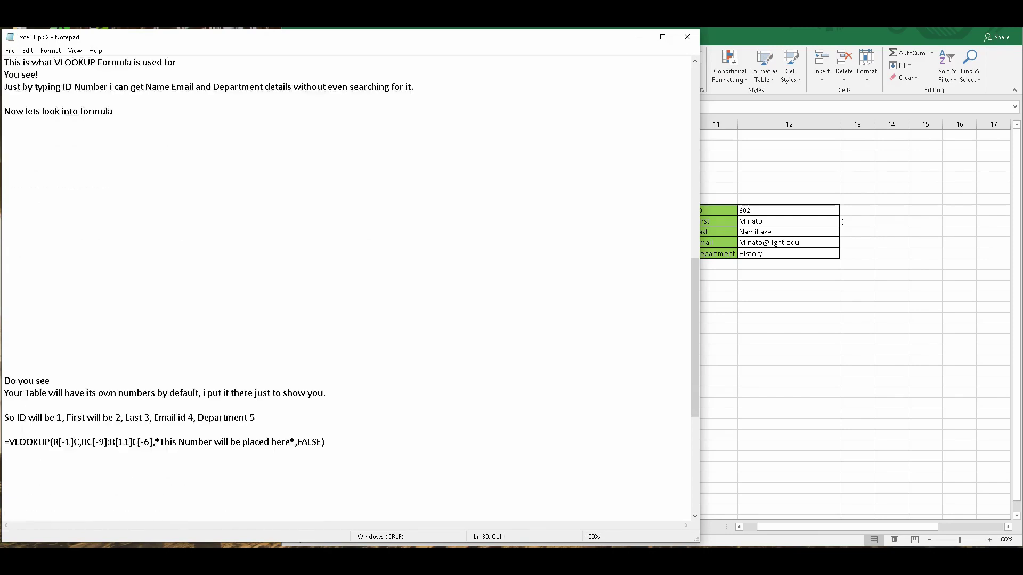
pyautogui.moveTo(4, 307); pyautogui.dragTo(326, 320)
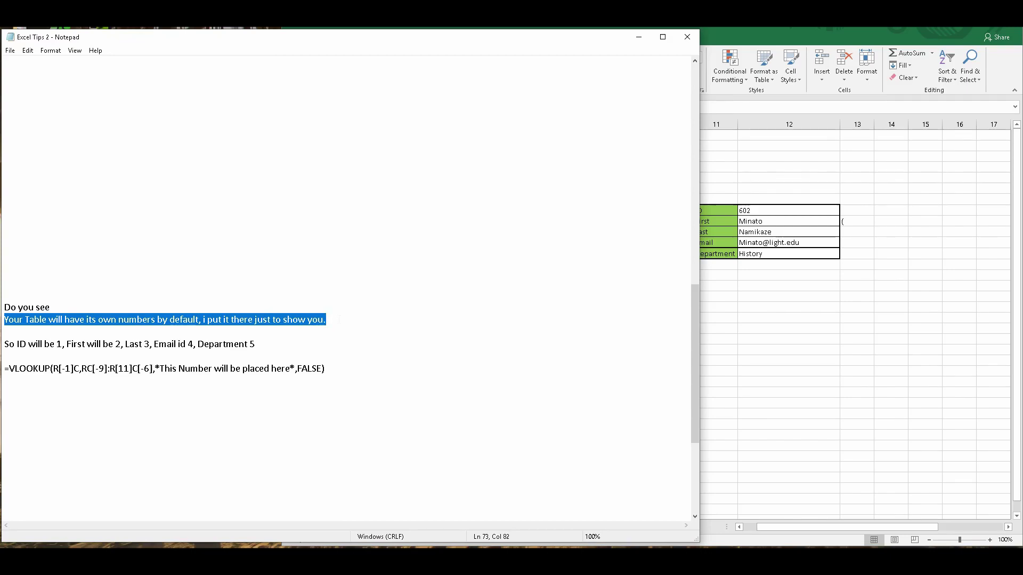
# Switch to Excel and fill the column number cells 1 to 5 above the table header with yellow
pyautogui.click(878, 311)
pyautogui.moveTo(358, 198); pyautogui.dragTo(560, 200)
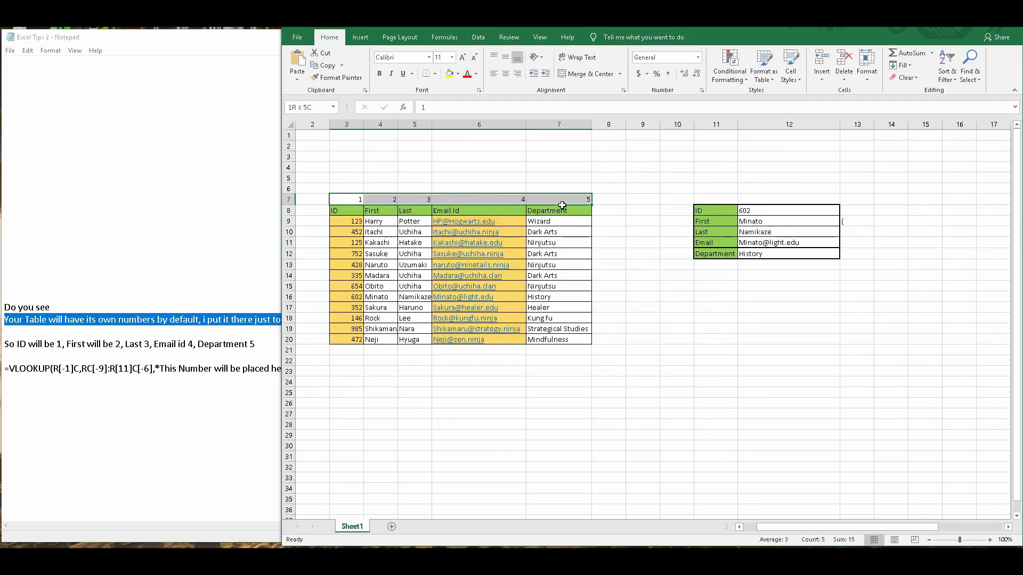
pyautogui.click(449, 73)
pyautogui.click(643, 340)
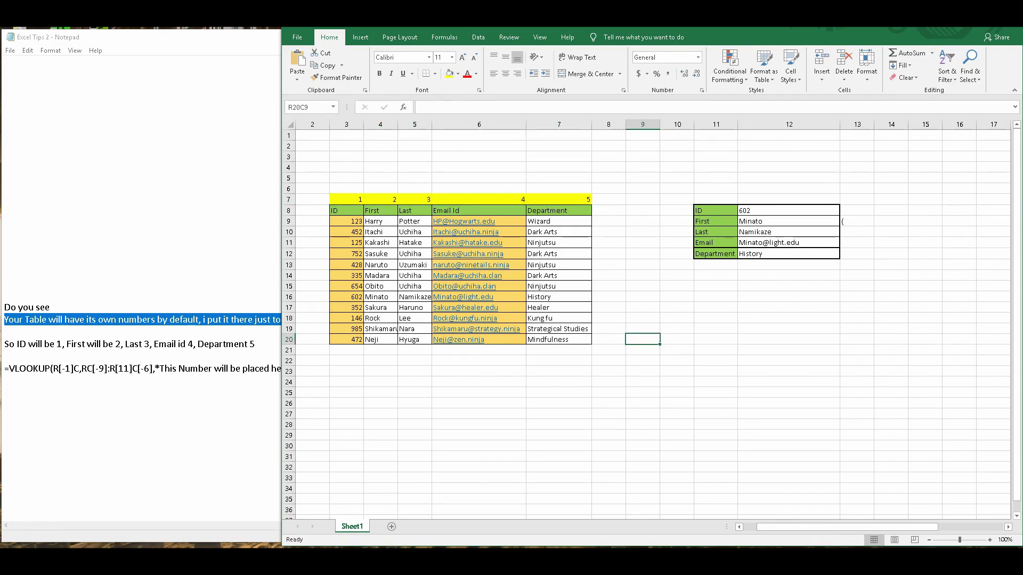
# Switch to Notepad and read the notes on each field's column number and where it goes in the VLOOKUP formula
pyautogui.click(134, 430)
pyautogui.moveTo(5, 345); pyautogui.dragTo(255, 345)
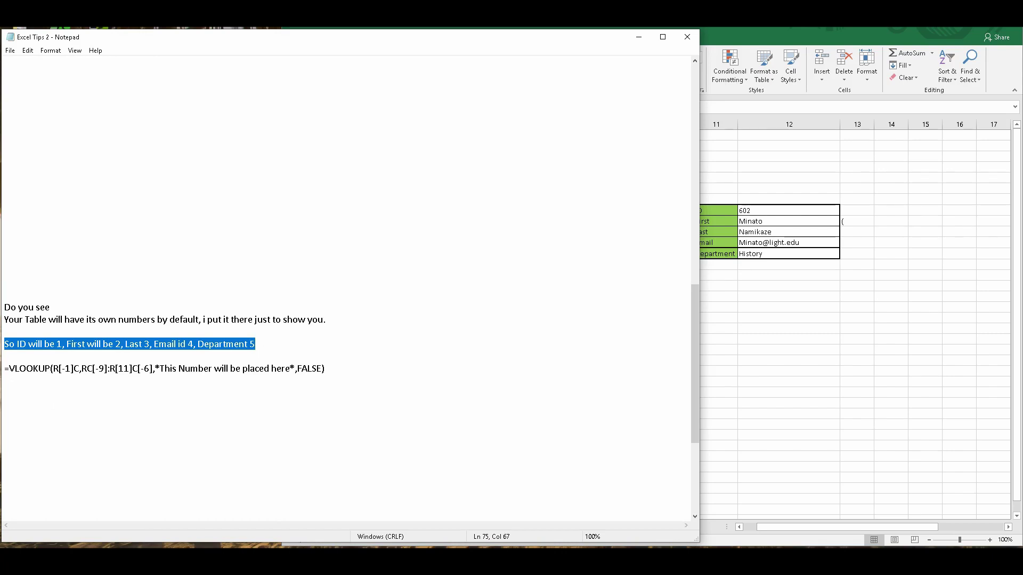
pyautogui.moveTo(4, 369)
pyautogui.mouseDown()
pyautogui.moveTo(297, 368)
pyautogui.moveTo(5, 381)
pyautogui.mouseUp()
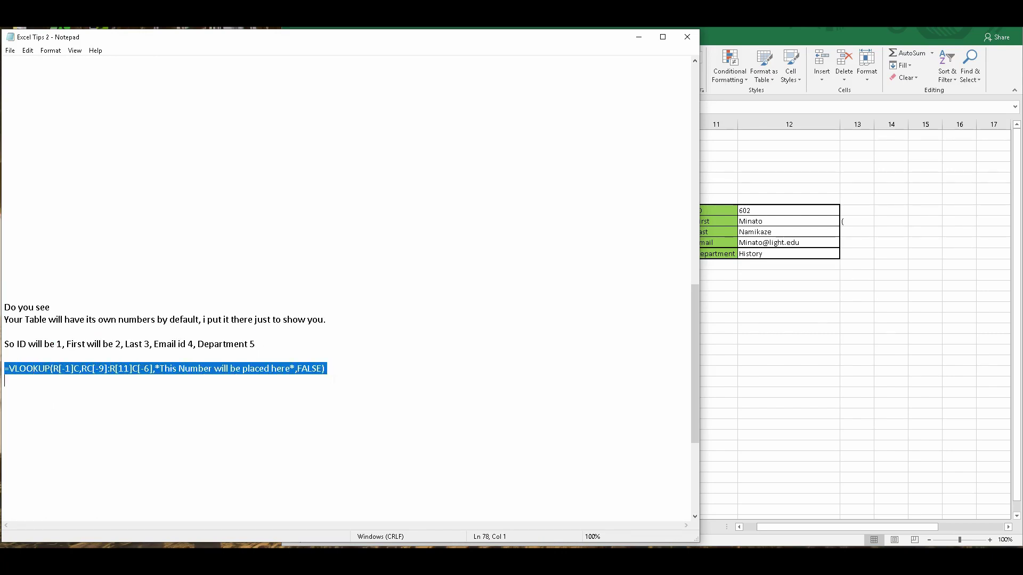
pyautogui.click(334, 379)
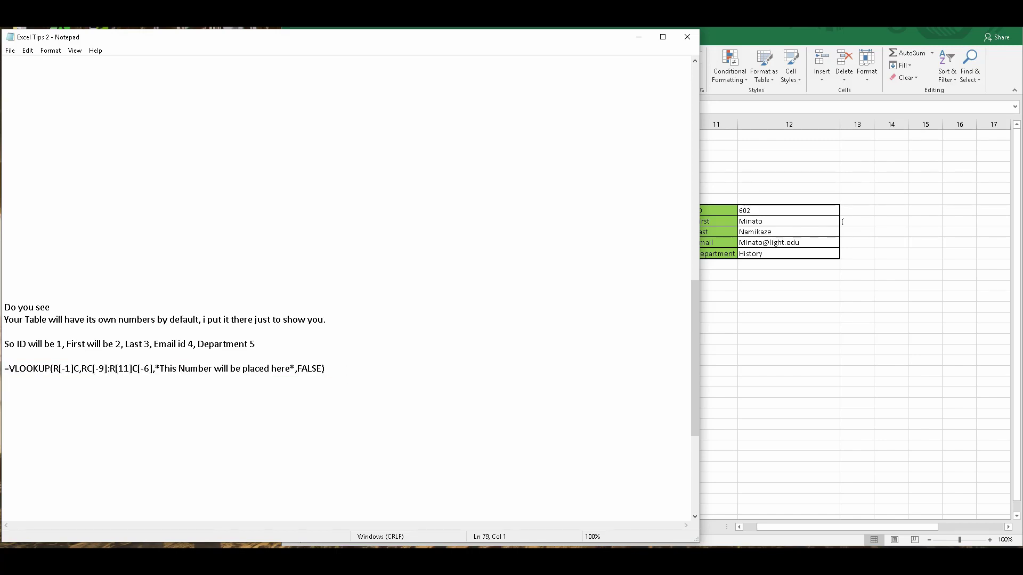
pyautogui.write('=Vlo')
pyautogui.press('BackSpace')
pyautogui.press('BackSpace')
pyautogui.write('LOOK')
pyautogui.press('BackSpace')
pyautogui.press('BackSpace')
pyautogui.press('BackSpace')
pyautogui.press('BackSpace')
pyautogui.press('BackSpace')
pyautogui.write('LOO')
pyautogui.press('BackSpace')
pyautogui.press('BackSpace')
# Paste a copy of the example VLOOKUP formula below it and replace its "*This Number will be placed here*" placeholder with 2
pyautogui.moveTo(327, 370); pyautogui.dragTo(5, 370)
pyautogui.hotkey('ctrl', 'c')
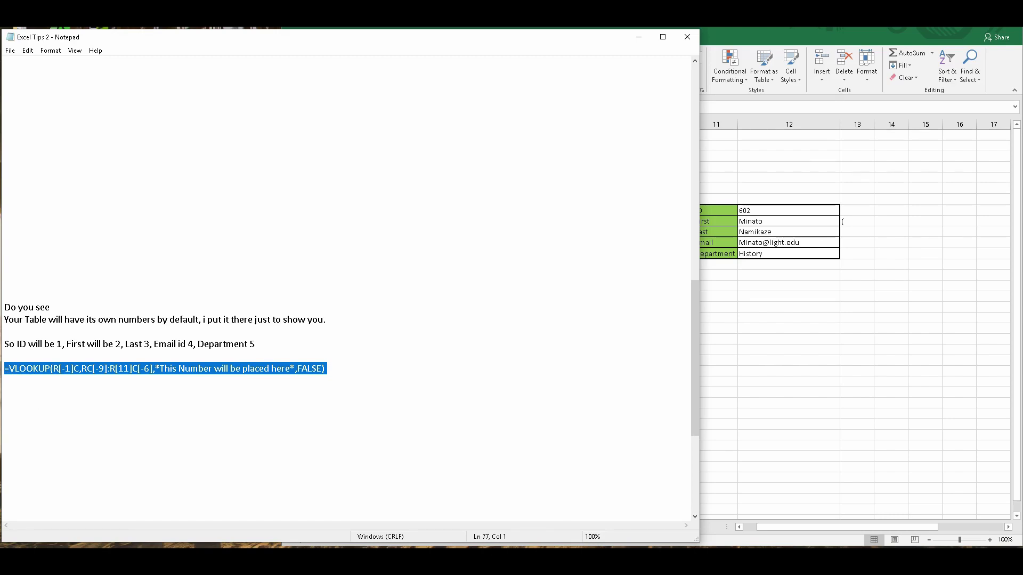
pyautogui.click(42, 416)
pyautogui.hotkey('ctrl', 'v')
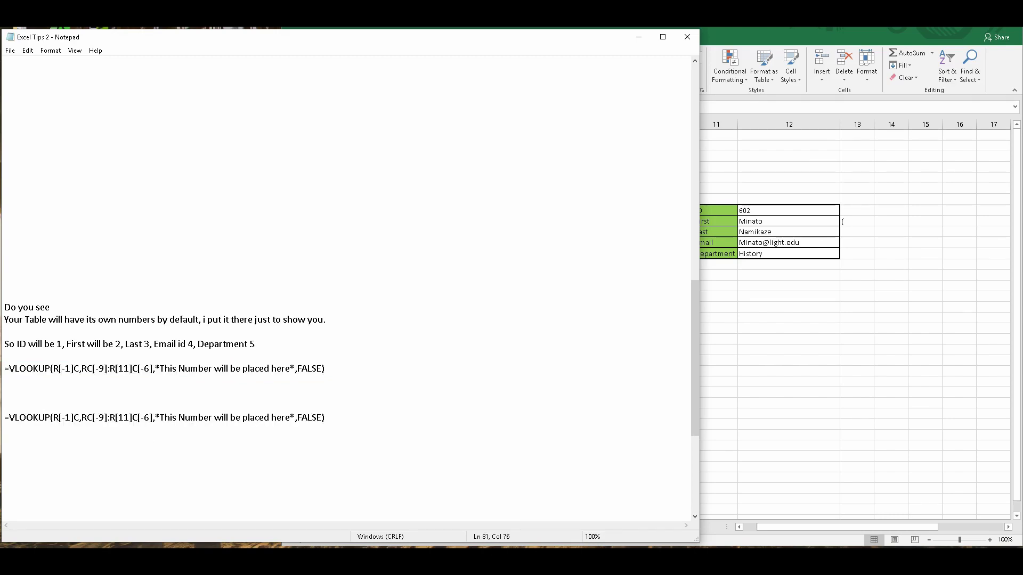
pyautogui.moveTo(295, 417); pyautogui.dragTo(161, 417)
pyautogui.press('BackSpace')
pyautogui.press('BackSpace')
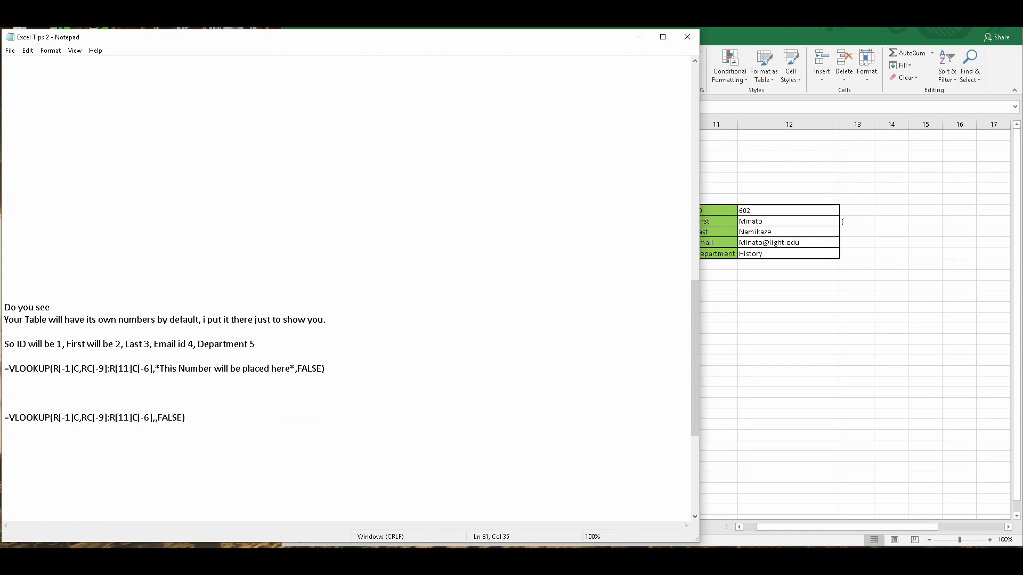
pyautogui.write('2')
# Label the new VLOOKUP formula line "for ID"
pyautogui.click(189, 417)
pyautogui.write('for ID')
pyautogui.press('Return')
# Copy the whole labelled formula line and paste it a few lines below
pyautogui.hotkey('shift', 'Left')
pyautogui.hotkey('shift', 'Left')
pyautogui.hotkey('shift', 'Left')
pyautogui.hotkey('shift', 'Left')
pyautogui.hotkey('shift', 'Left')
pyautogui.hotkey('shift', 'Left')
pyautogui.hotkey('shift', 'Left')
pyautogui.hotkey('shift', 'Left')
pyautogui.hotkey('shift', 'Left')
pyautogui.hotkey('shift', 'Left')
pyautogui.hotkey('shift', 'Left')
pyautogui.hotkey('shift', 'Left')
pyautogui.hotkey('shift', 'Left')
pyautogui.hotkey('shift', 'Left')
pyautogui.hotkey('shift', 'Left')
pyautogui.hotkey('shift', 'Left')
pyautogui.hotkey('shift', 'Left')
pyautogui.hotkey('shift', 'Left')
pyautogui.hotkey('shift', 'Left')
pyautogui.hotkey('shift', 'Left')
pyautogui.hotkey('ctrl', 'c')
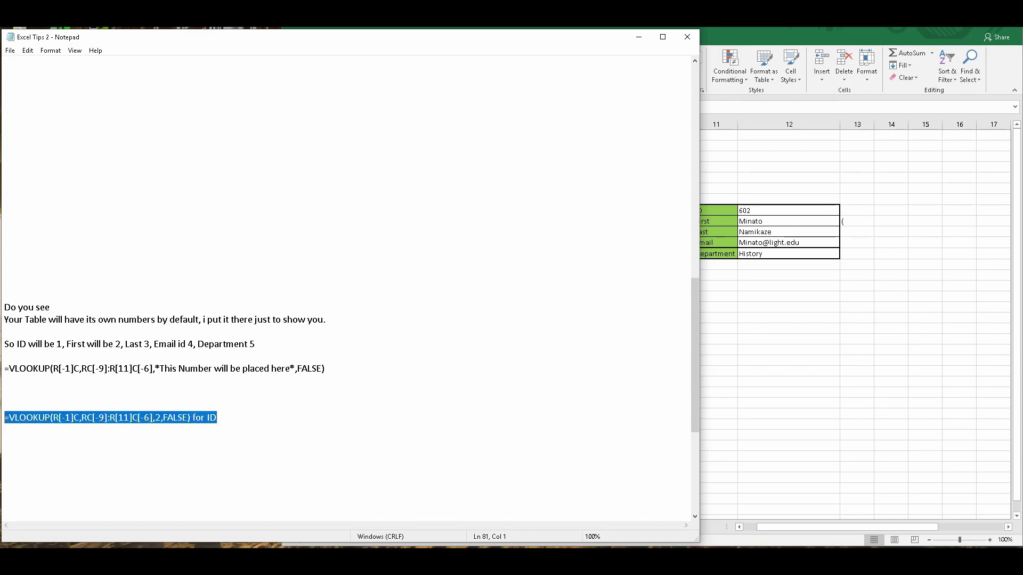
pyautogui.click(144, 457)
pyautogui.hotkey('ctrl', 'v')
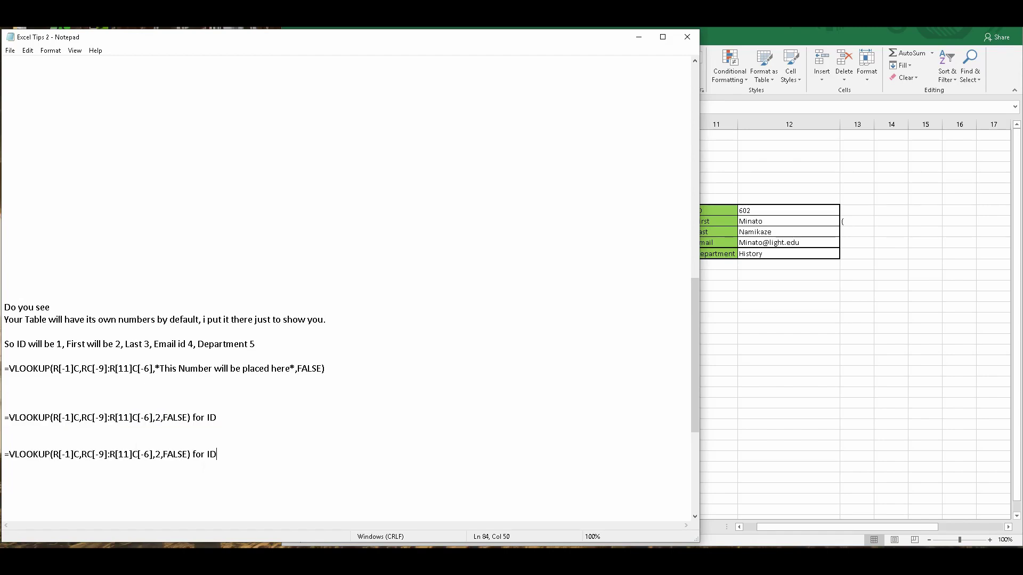
# Change the lower formula copy to column number 3 with the label "for Last", and relabel the upper one "for First"
pyautogui.click(161, 454)
pyautogui.press('BackSpace')
pyautogui.write('3')
pyautogui.press('Right')
pyautogui.press('BackSpace')
pyautogui.press('BackSpace')
pyautogui.press('BackSpace')
pyautogui.write('Last')
pyautogui.moveTo(218, 418); pyautogui.dragTo(207, 418)
pyautogui.write('First')
# Write the closing lines "You see its that simple!" and "Well thats all for this video." below the formulas
pyautogui.click(144, 504)
pyautogui.write('You see its that simple.')
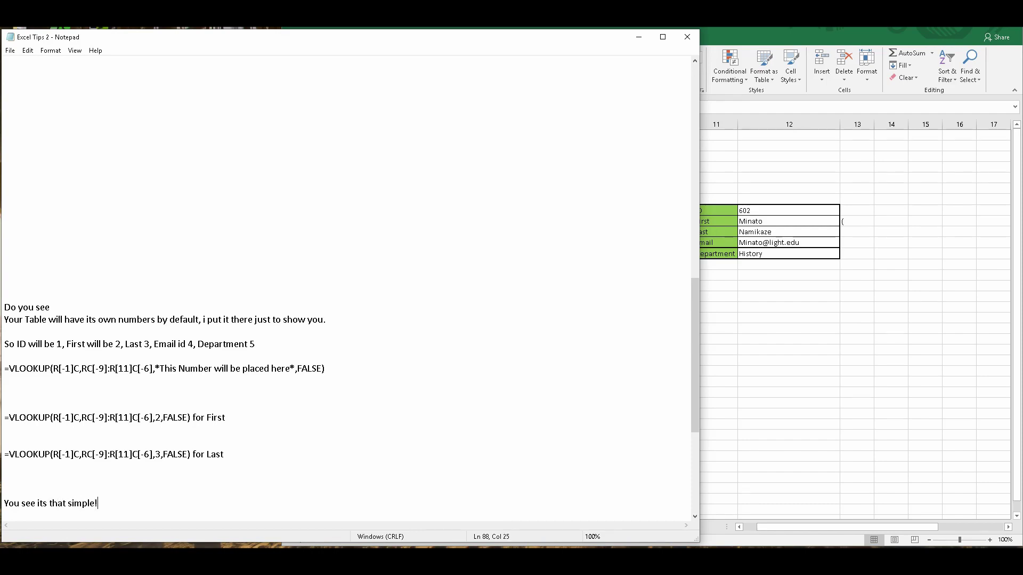
pyautogui.press('Return')
pyautogui.press('Return')
pyautogui.press('Return')
pyautogui.write('W')
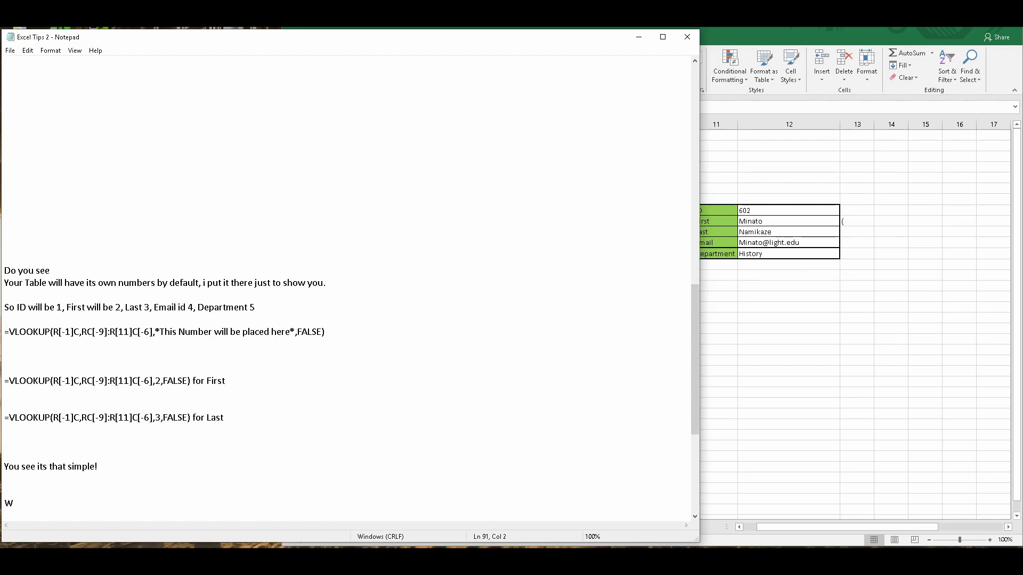
pyautogui.write('ell thats all for th')
pyautogui.press('BackSpace')
pyautogui.press('BackSpace')
pyautogui.press('BackSpace')
pyautogui.press('BackSpace')
pyautogui.write('or this video.')
# Add the line "stay tuned for Future Tips!" a few lines below the closing remark
pyautogui.press('Return')
pyautogui.press('Return')
pyautogui.press('Return')
pyautogui.write('st')
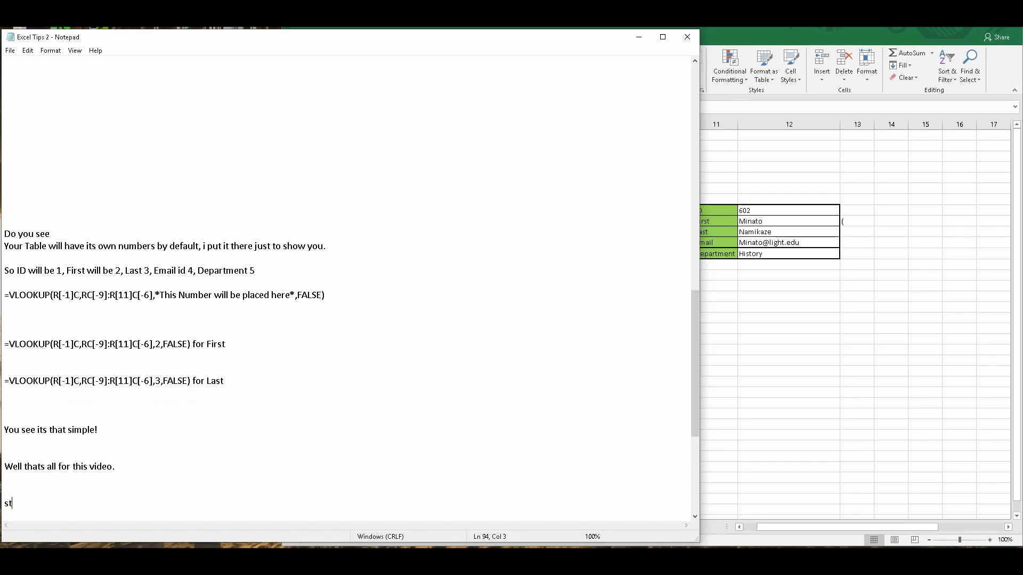
pyautogui.write('ay tuned for ')
pyautogui.write('Ft')
pyautogui.write('utur')
pyautogui.write(' Tips and')
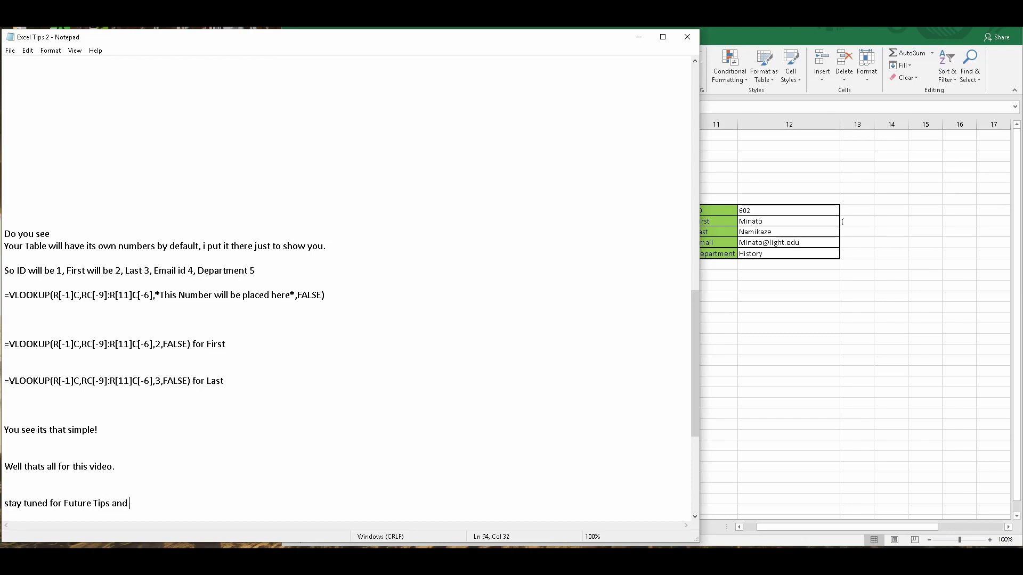
pyautogui.press('BackSpace')
pyautogui.press('BackSpace')
pyautogui.write('!')
# End the notes with the lines "and please subscribe to my Channel :)" and "Bye!"
pyautogui.press('Return')
pyautogui.press('Return')
pyautogui.write('and')
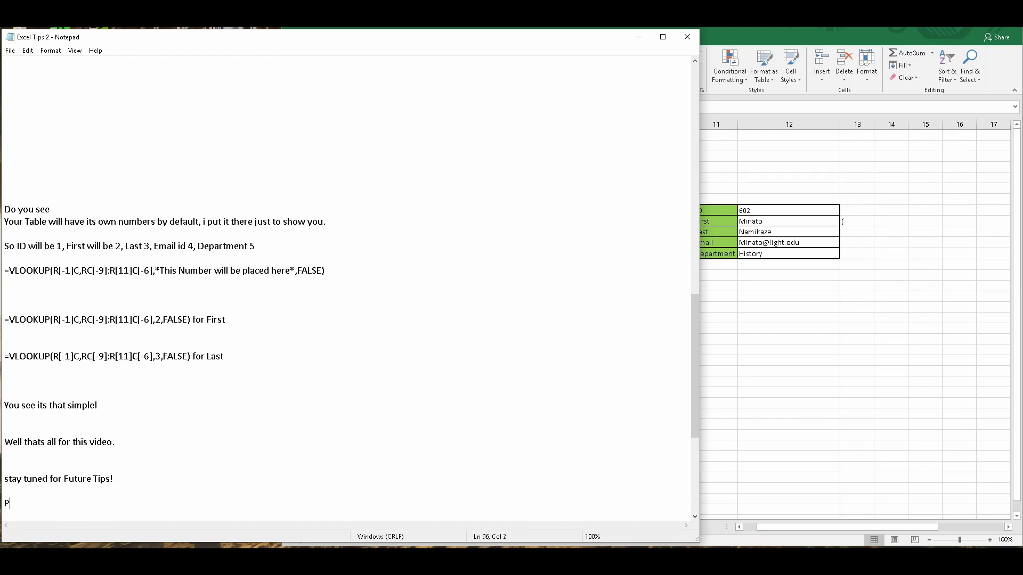
pyautogui.press('BackSpace')
pyautogui.press('BackSpace')
pyautogui.press('BackSpace')
pyautogui.write('and please subscribe to my Chanell')
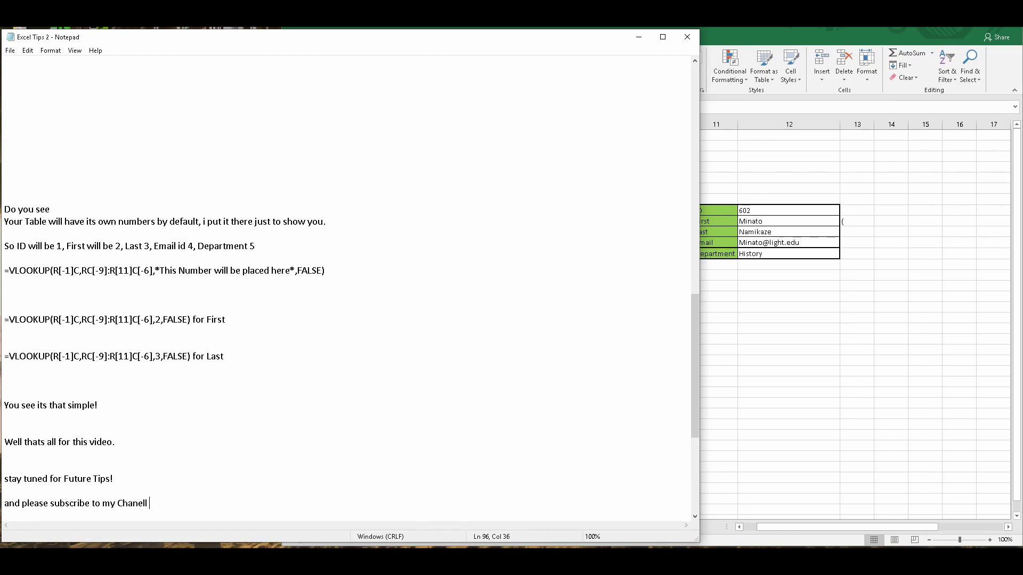
pyautogui.press('BackSpace')
pyautogui.write('=')
pyautogui.press('BackSpace')
pyautogui.write('nel :)')
pyautogui.press('Return')
pyautogui.press('Return')
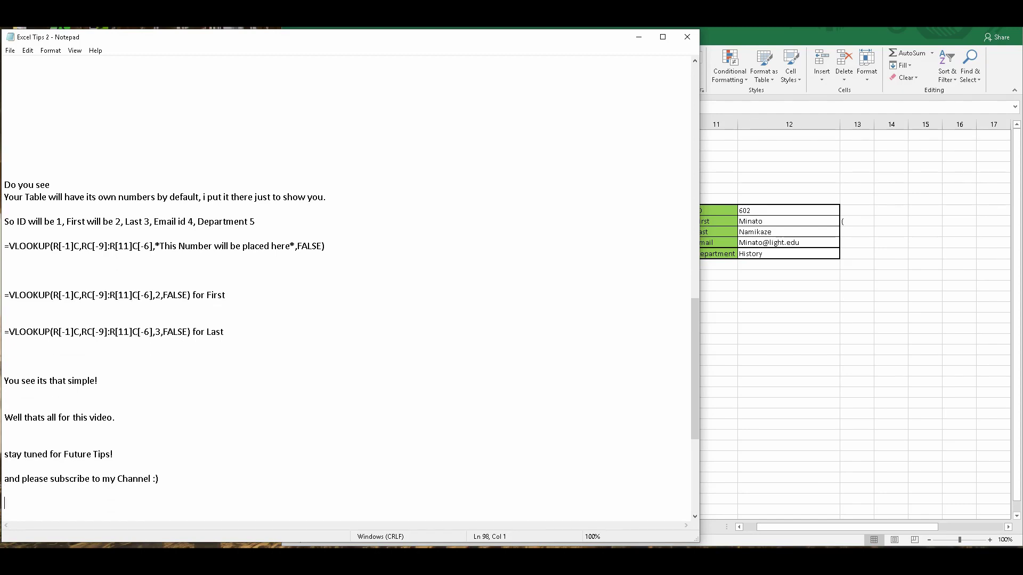
pyautogui.write('Bye!')
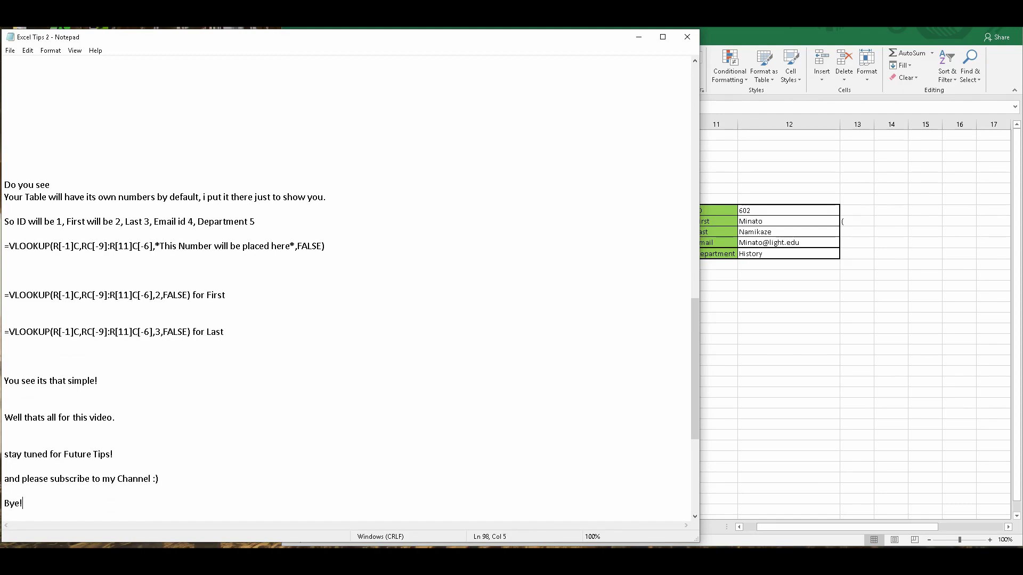